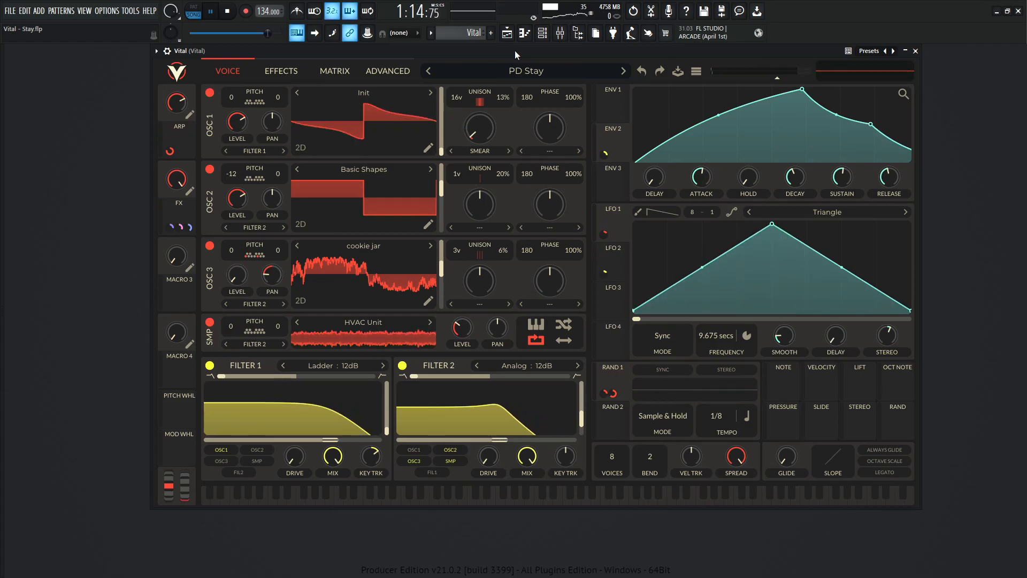
Step: Stop playback and switch off the chorus, delay, equalizer and reverb effects
key(space)
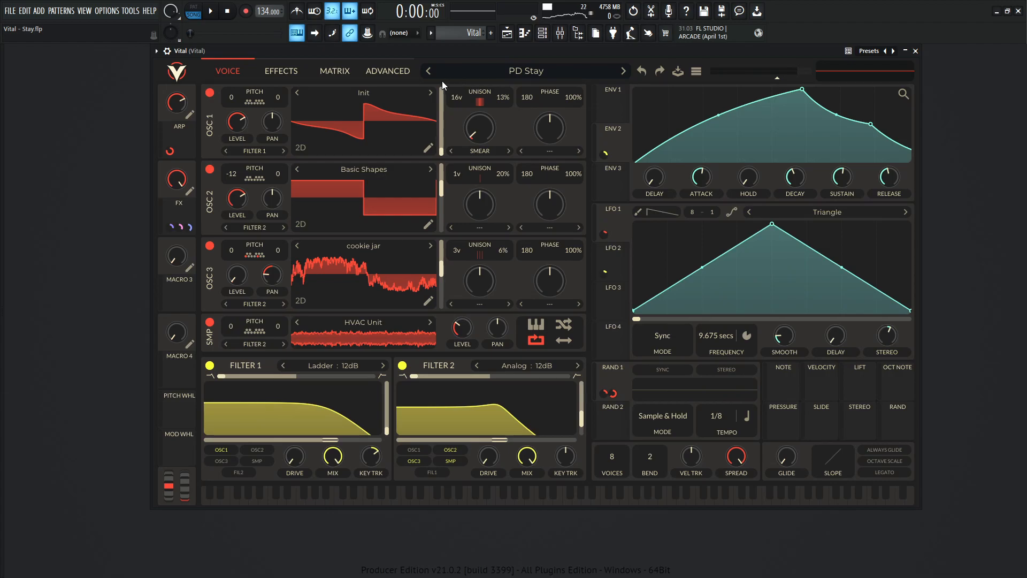
click(285, 72)
click(293, 93)
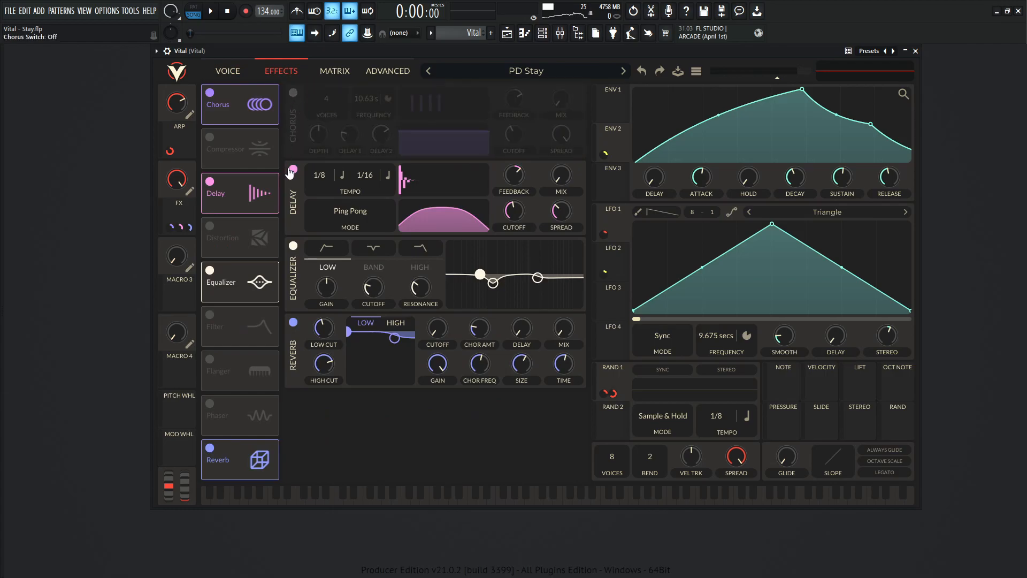
click(294, 170)
click(293, 247)
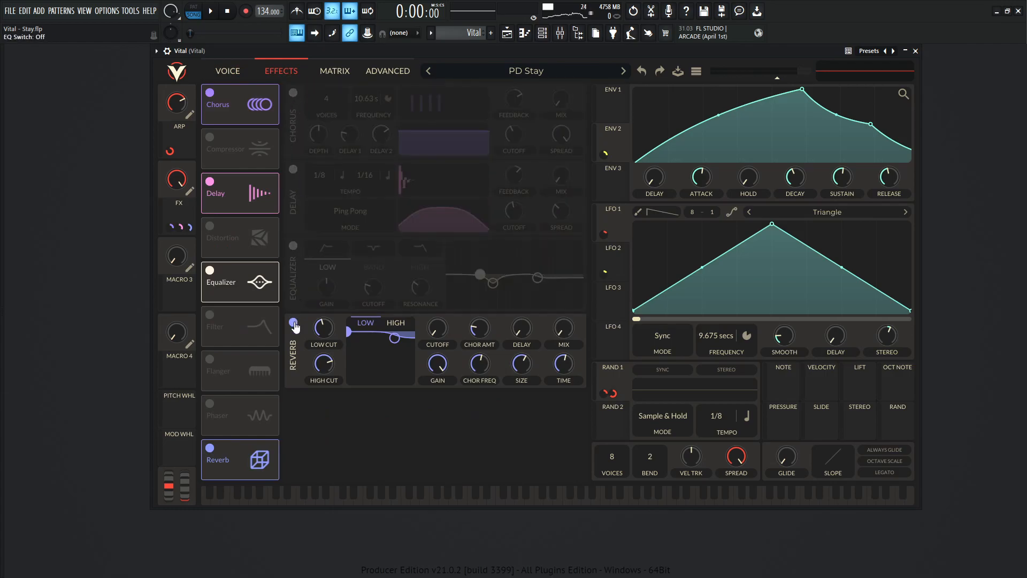
click(294, 324)
Step: Isolate oscillator 1 by switching off the sampler, oscillator 3 and oscillator 2
click(234, 73)
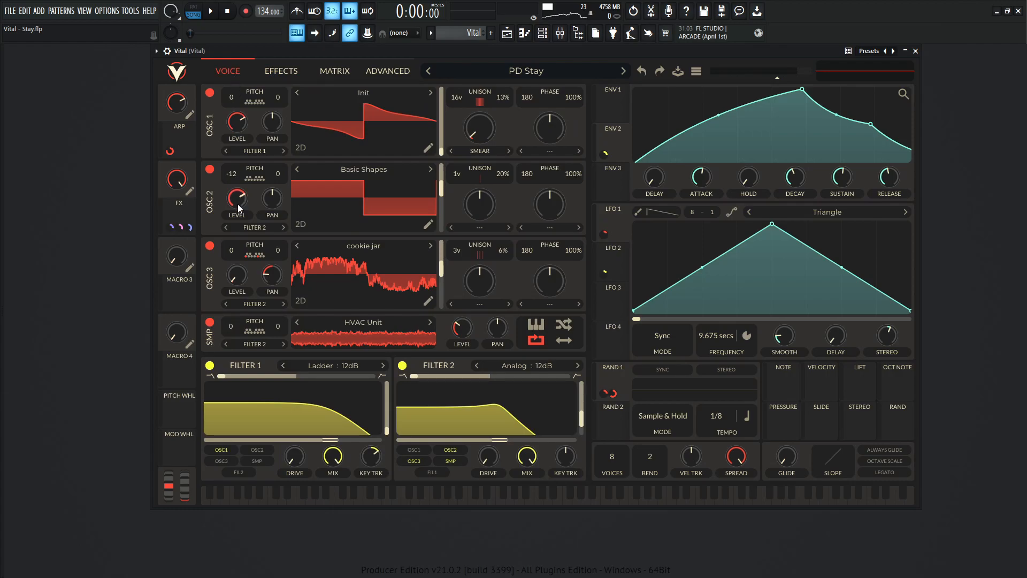
click(210, 323)
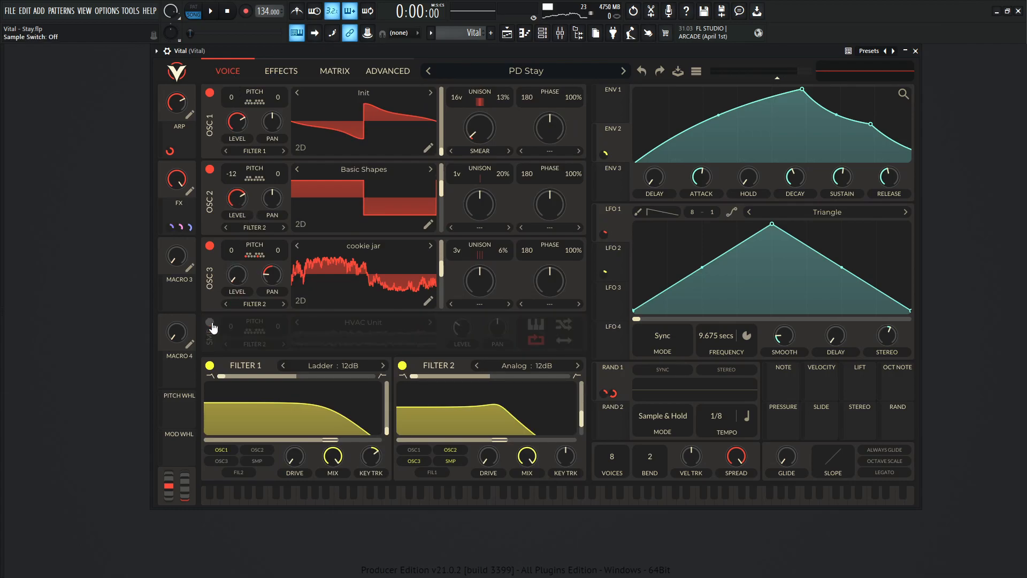
click(210, 246)
click(210, 169)
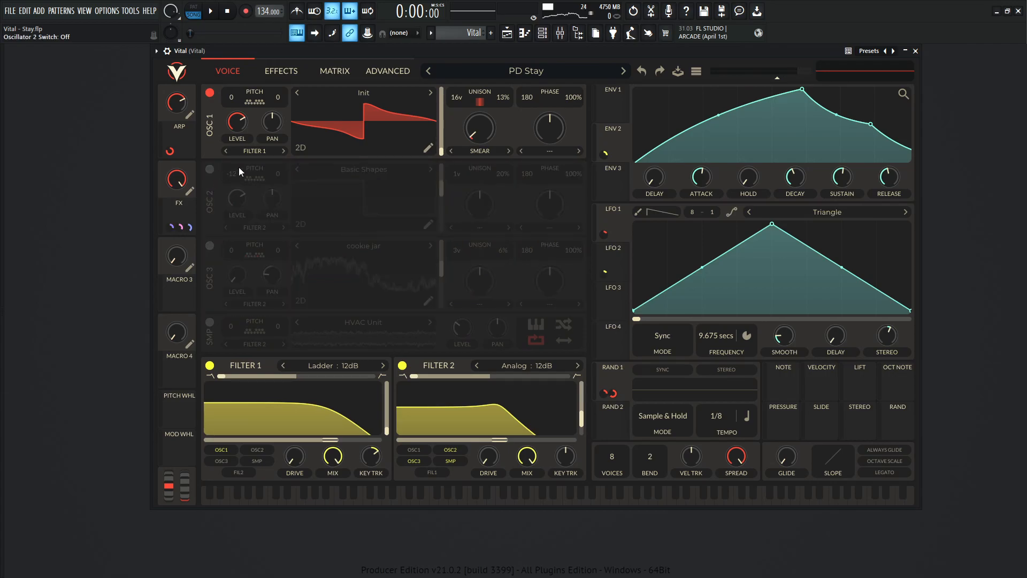
Step: Play test notes F3 and C5 to hear oscillator 1 with its Smear modulation on its own
key(v)
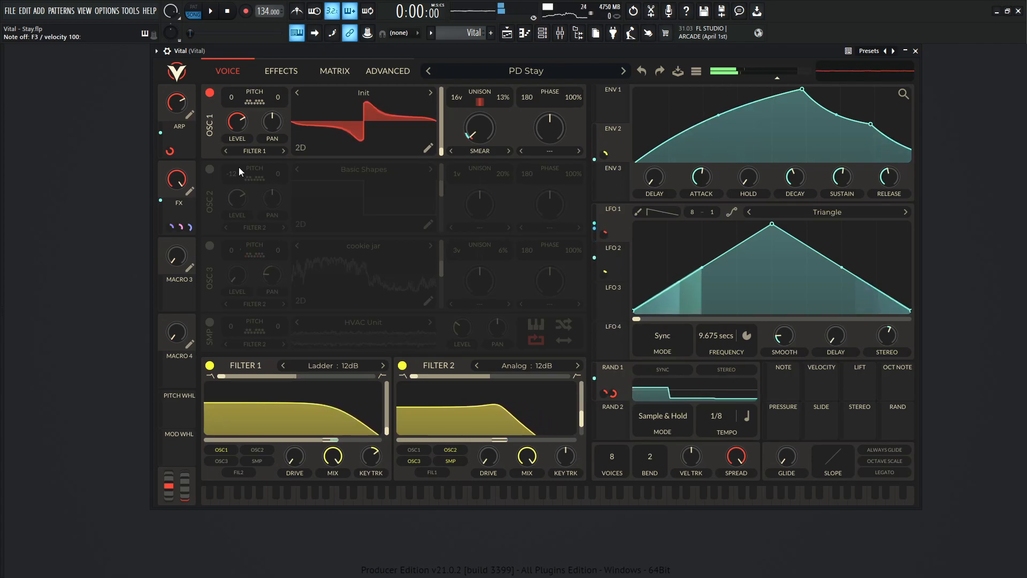
key(v)
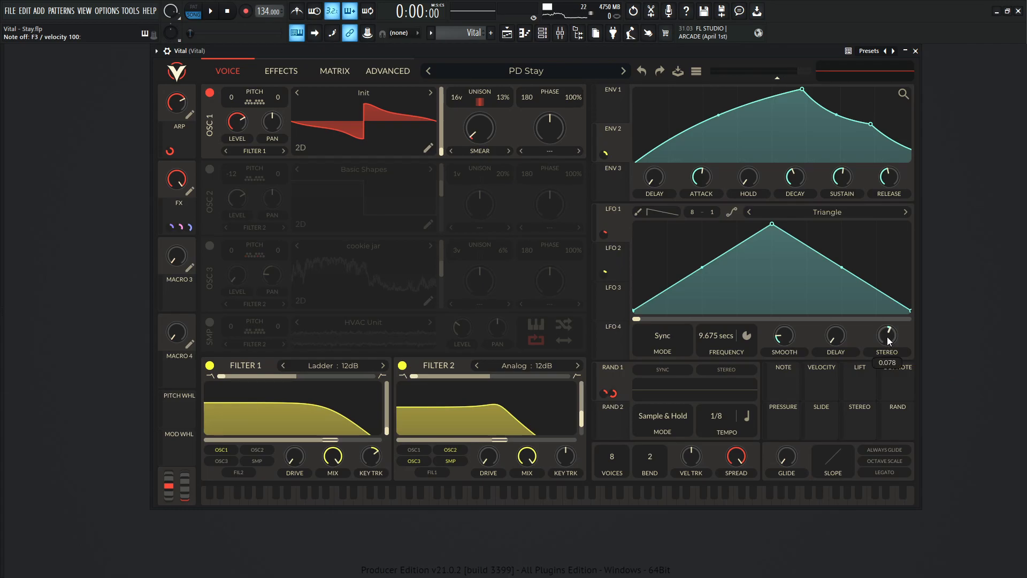
key(v)
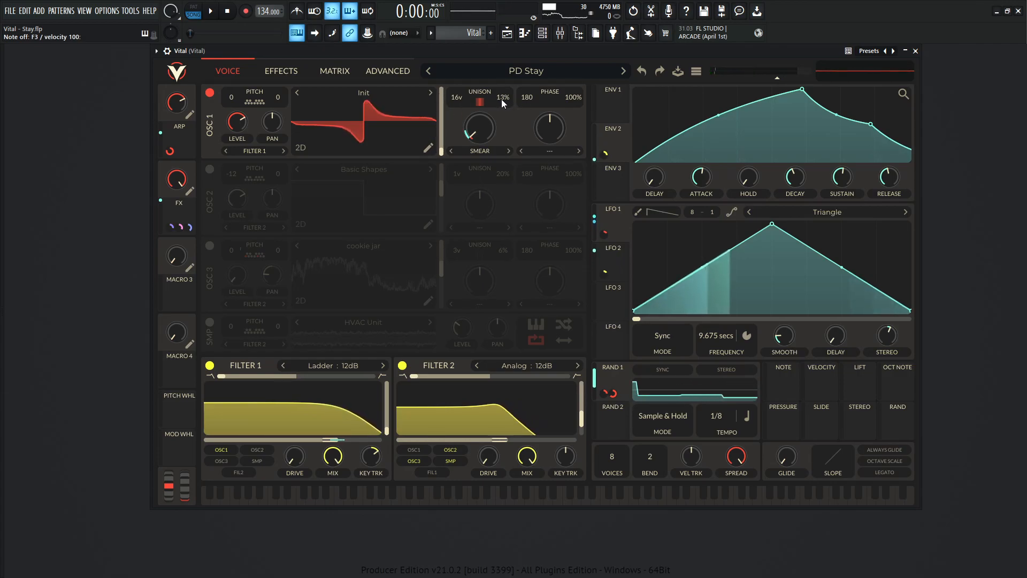
key(v)
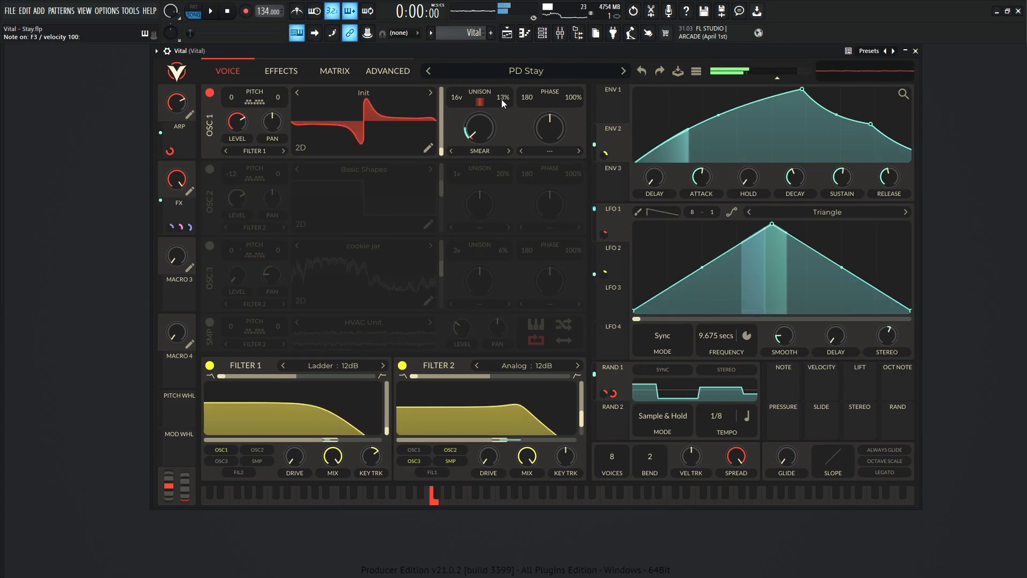
key(i)
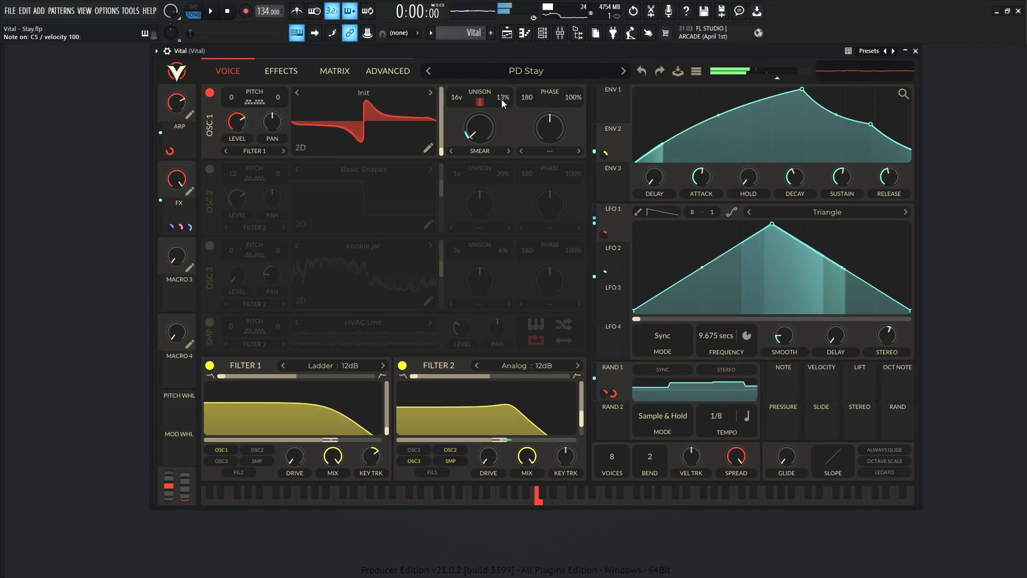
key(v)
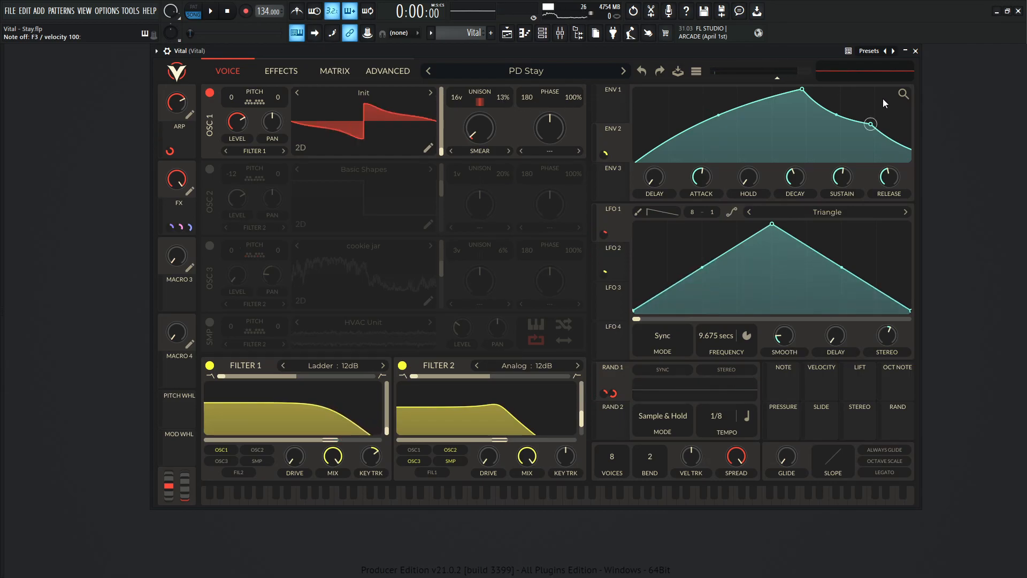
Step: Fit the full Envelope 2 curve in its graph, try a slightly shorter attack and undo it
double_click(902, 95)
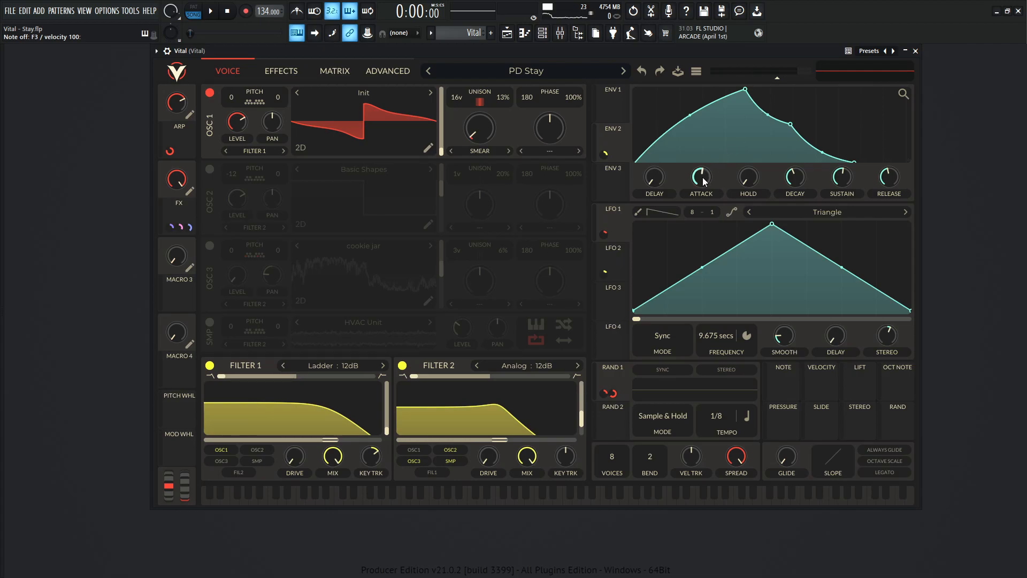
scroll(702, 177, down, 2)
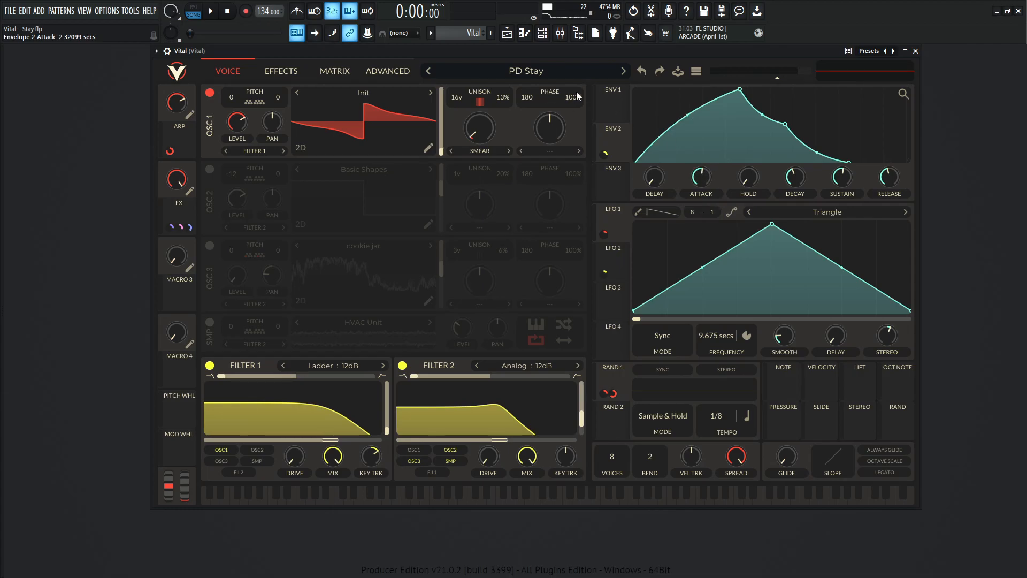
click(641, 71)
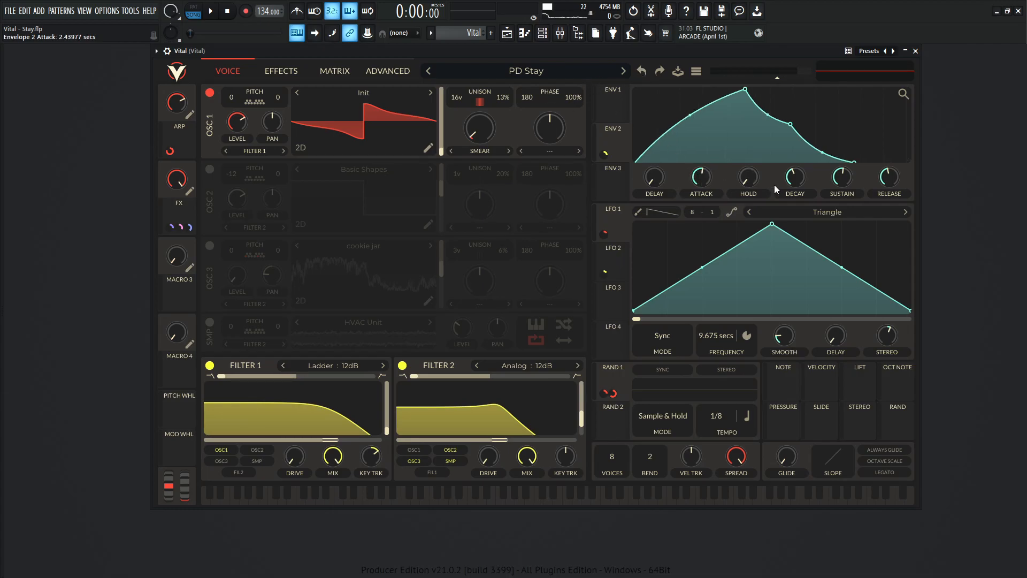
mouse_move(843, 183)
Step: Switch oscillator 2 on alongside oscillator 1 and play test notes, including F3 and C5, to hear the combination
click(209, 169)
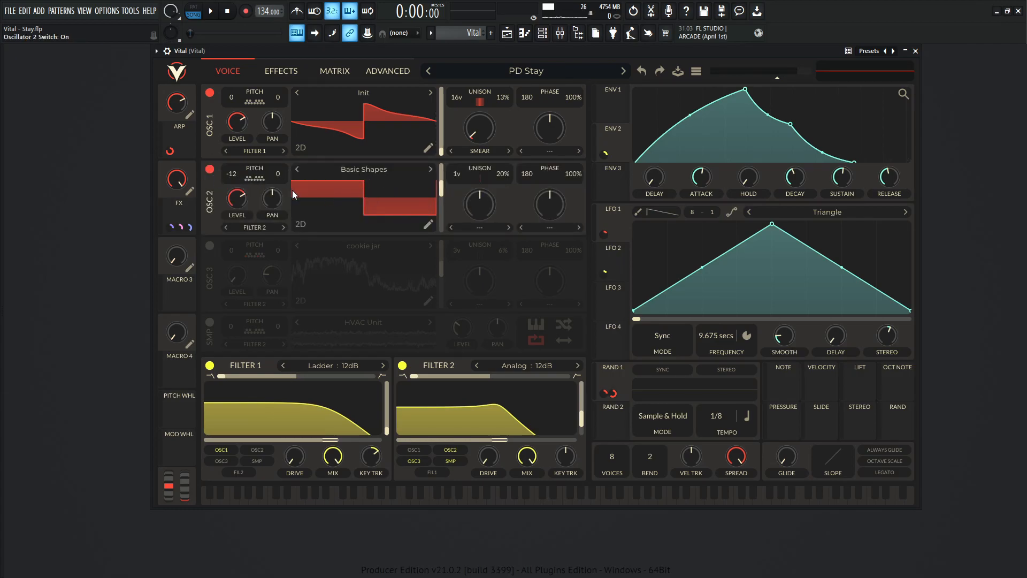
mouse_move(442, 188)
key(v)
key(i)
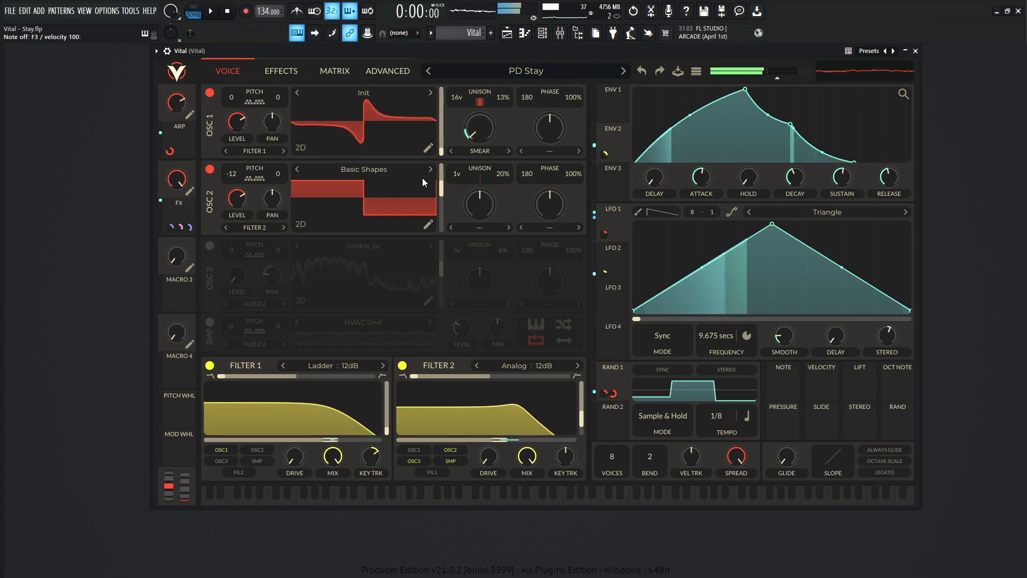
key(p)
key(bracketleft)
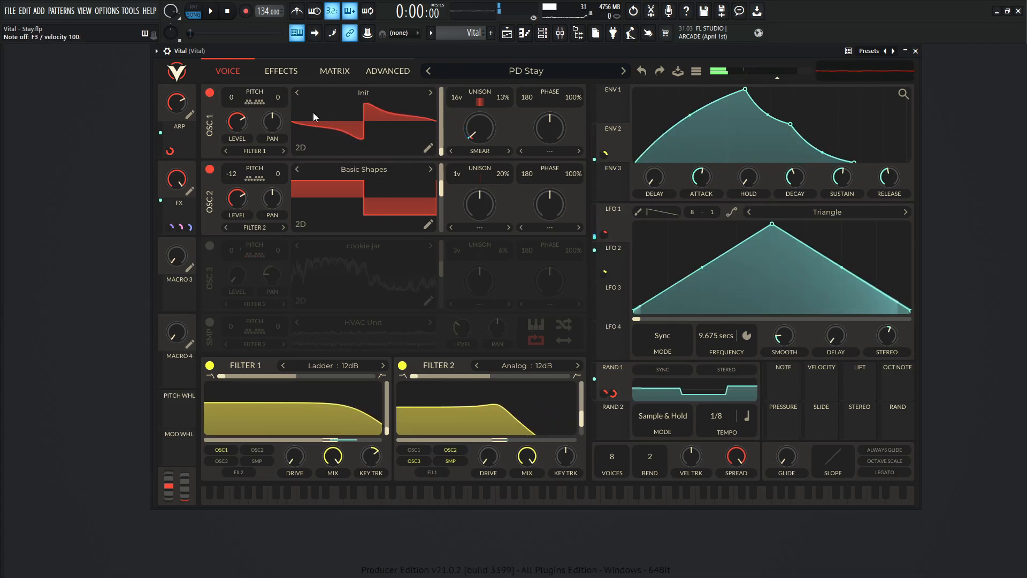
Step: Solo oscillator 3 by switching off oscillators 1 and 2, play F3 to hear it, and check its modulated level
click(210, 93)
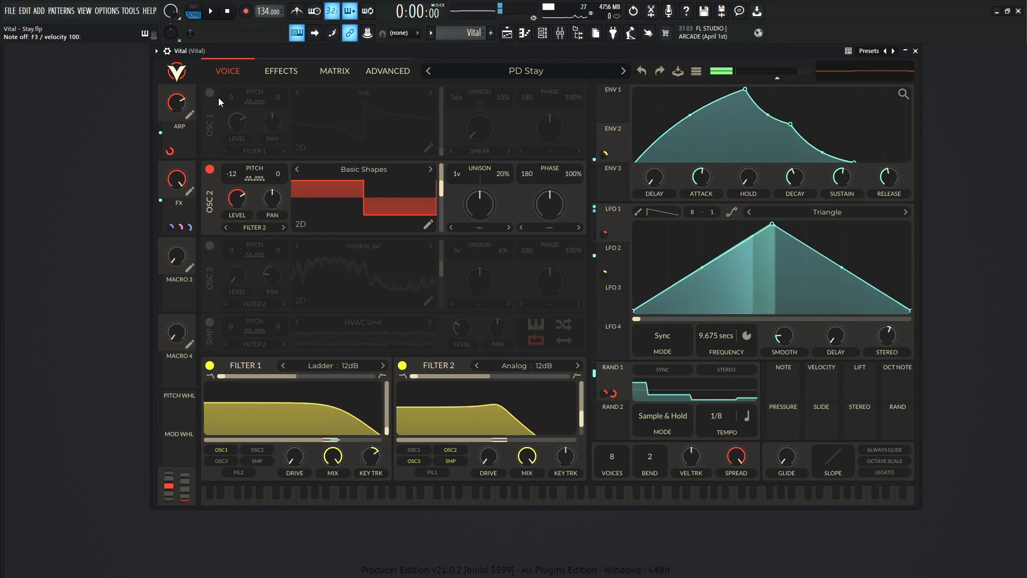
click(210, 170)
click(209, 246)
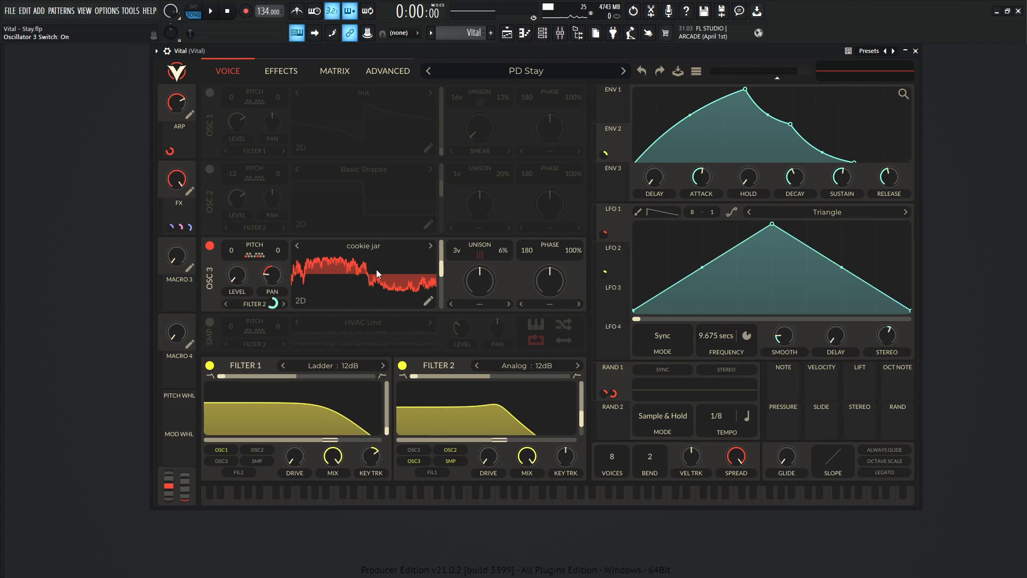
key(v)
mouse_move(441, 268)
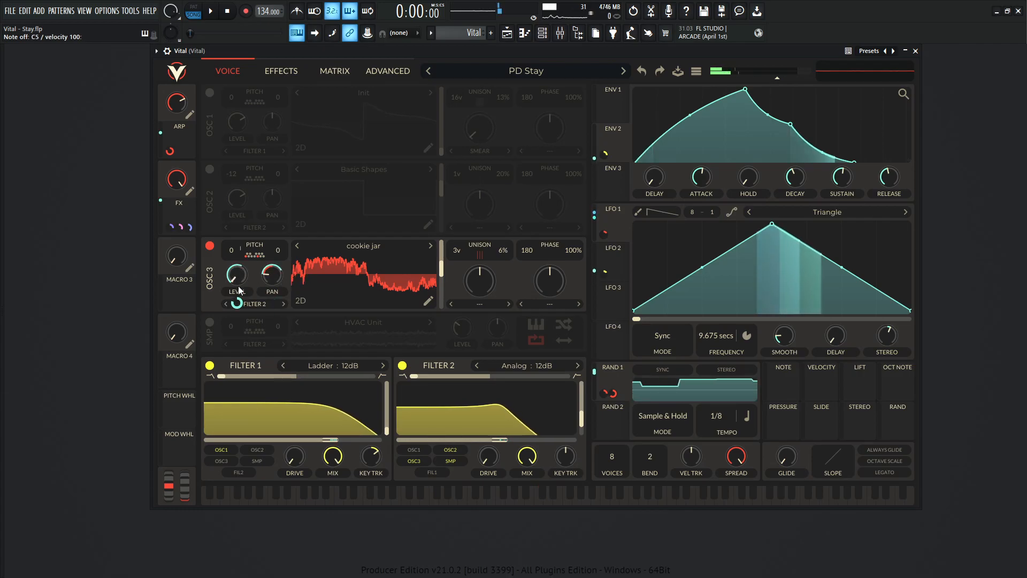
click(293, 70)
click(241, 71)
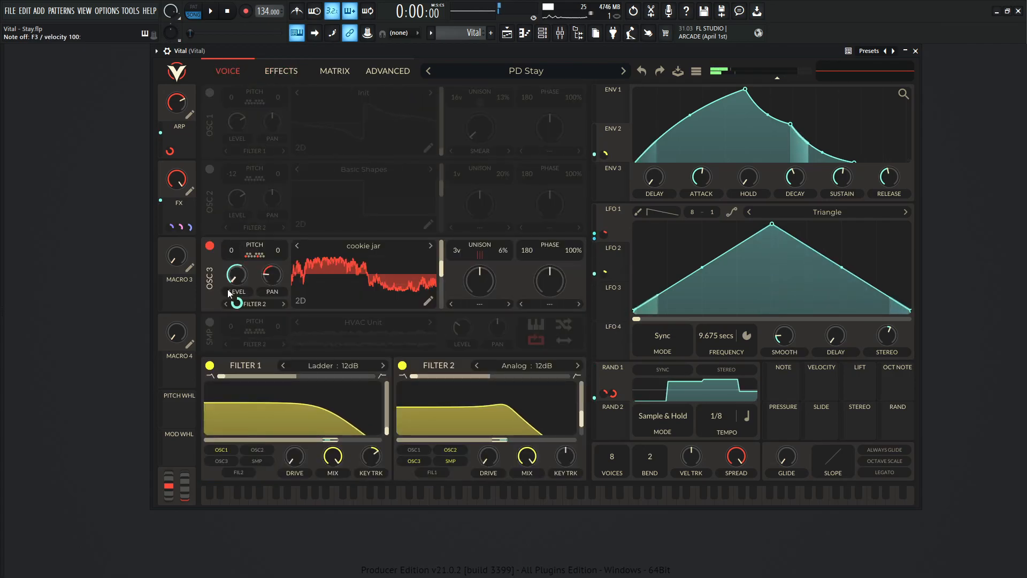
mouse_move(238, 305)
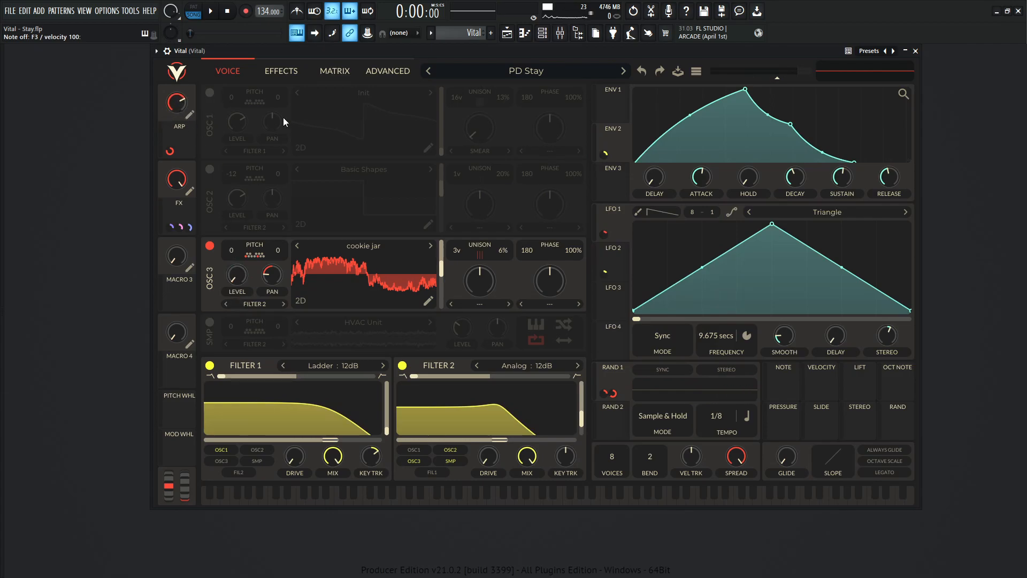
Step: Inspect the exact modulation amount applied to oscillator 3's level
click(255, 255)
right_click(232, 266)
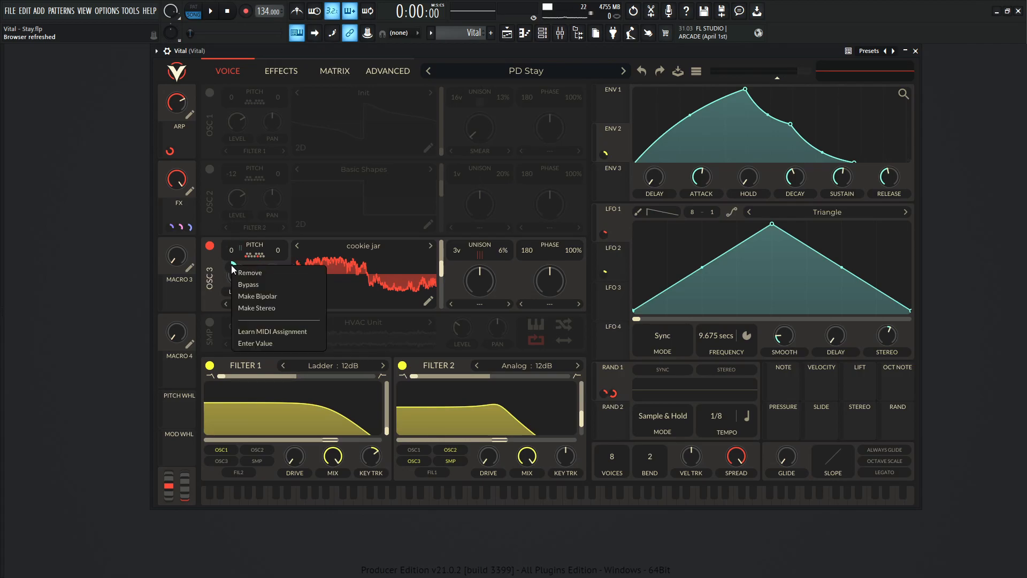
click(260, 344)
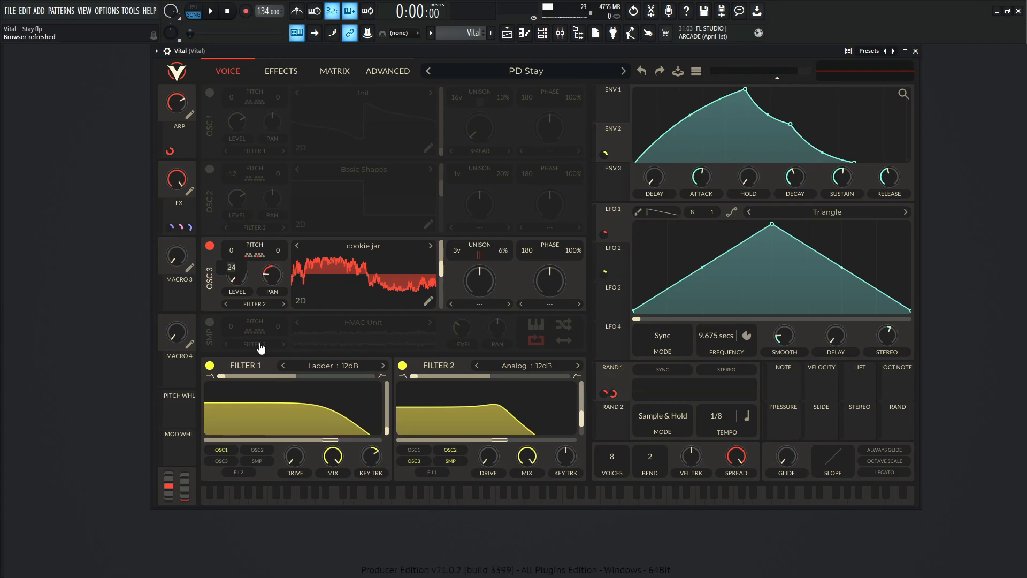
key(Return)
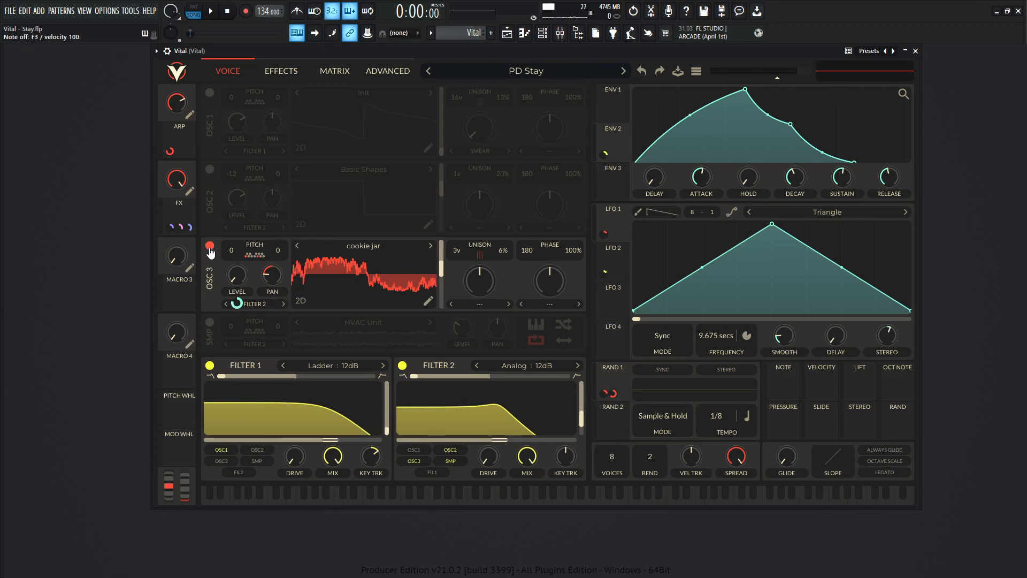
Step: Solo the HVAC Unit sample in place of oscillator 3 and play F3 repeatedly to hear the noise layer
click(210, 323)
key(v)
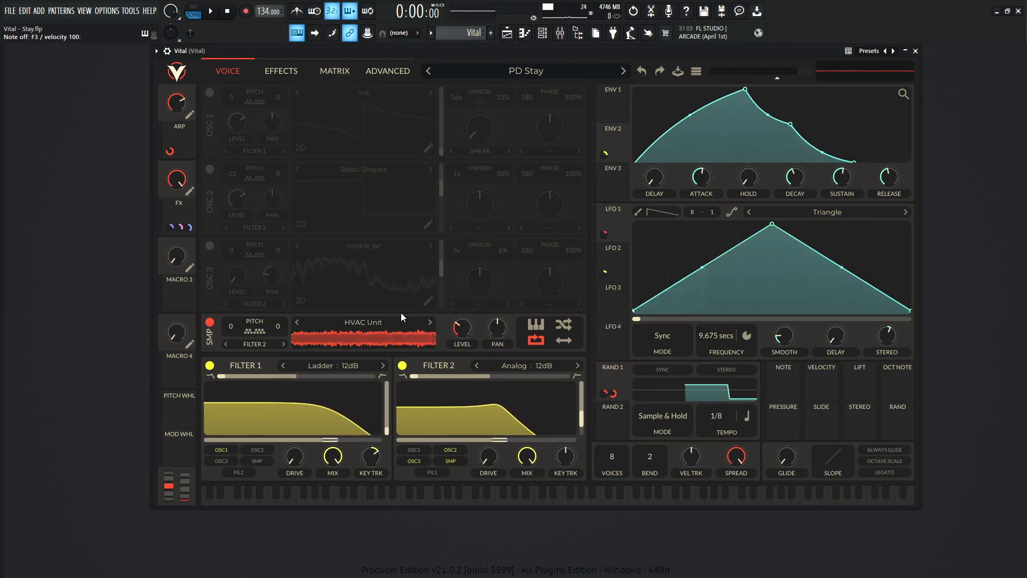
key(v)
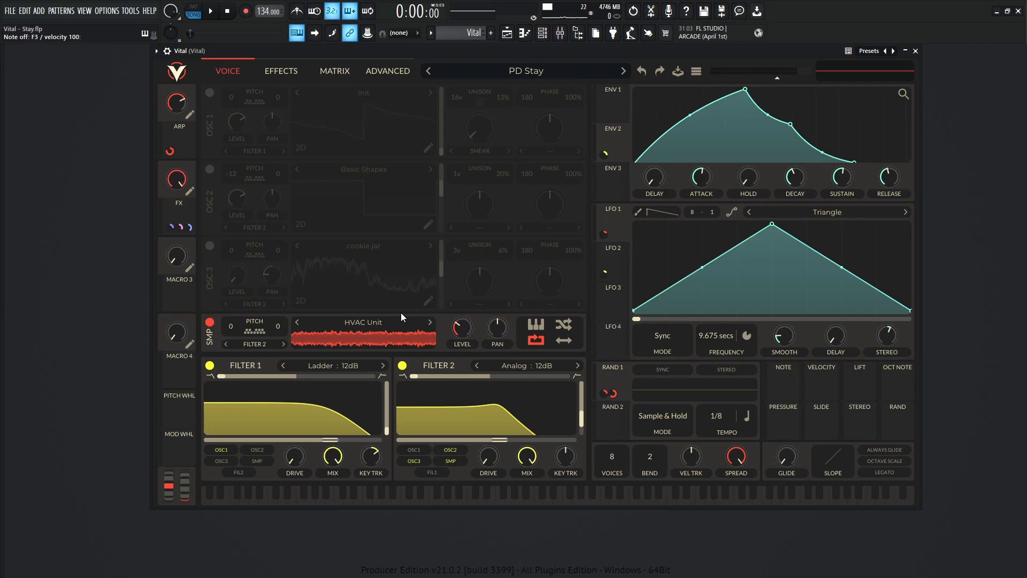
key(v)
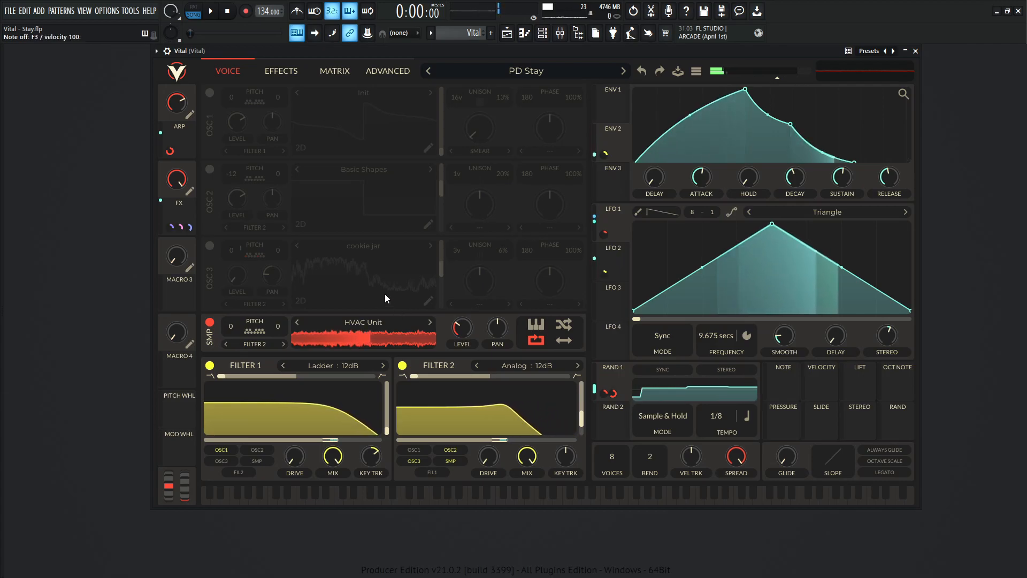
mouse_move(463, 327)
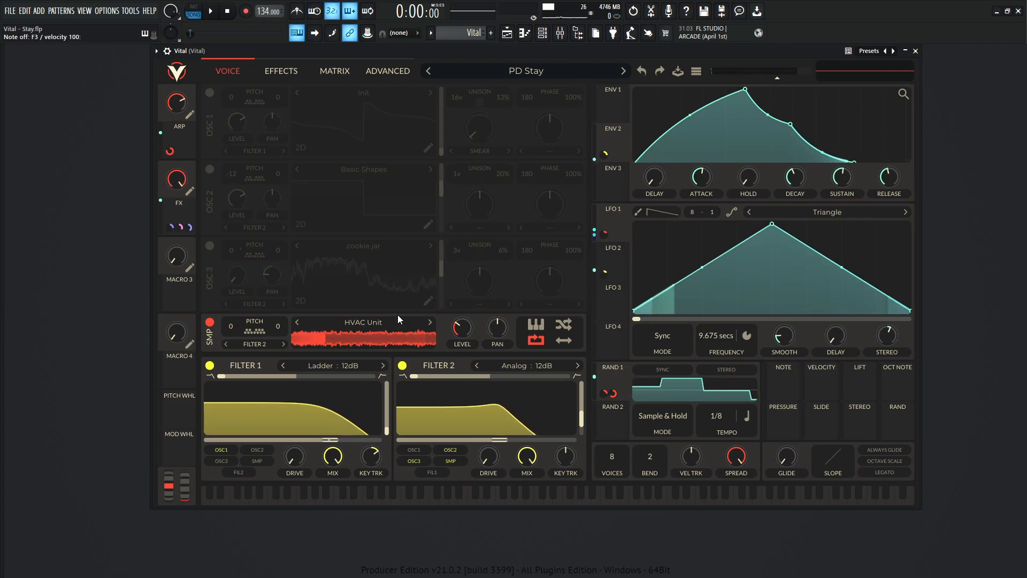
Step: Switch oscillators 3, 2 and 1 back on alongside the sampler
click(210, 246)
click(210, 169)
click(210, 93)
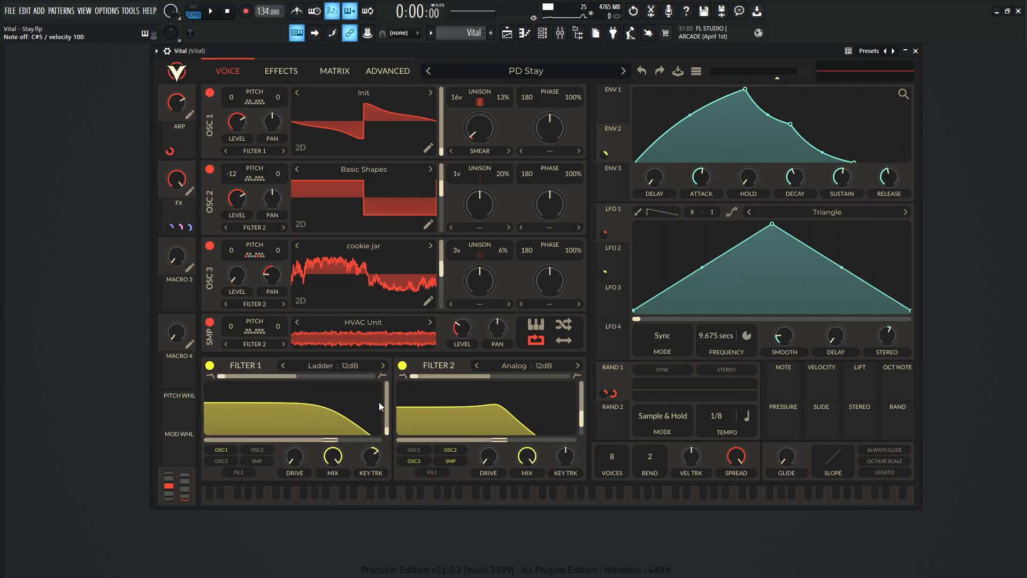
Step: Isolate oscillator 1 again by switching off oscillator 2, oscillator 3 and the sampler, and inspect Filter 1's cutoff modulation
click(209, 170)
click(210, 245)
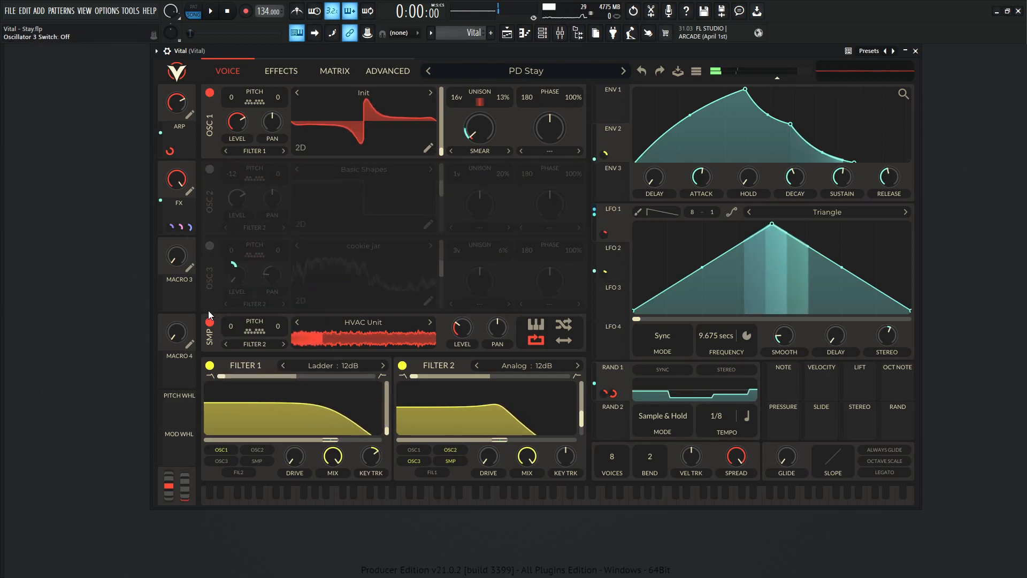
click(210, 322)
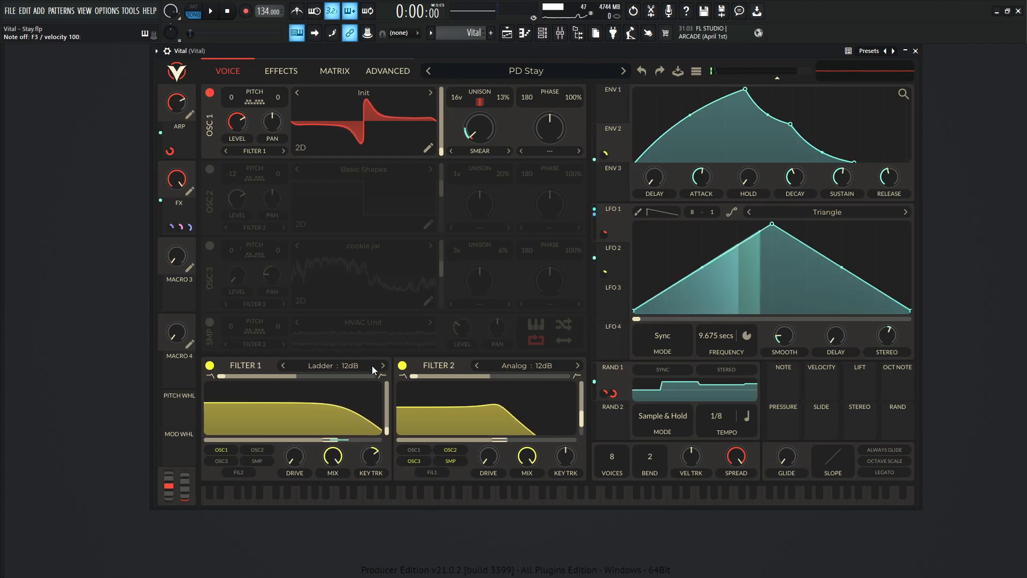
mouse_move(328, 439)
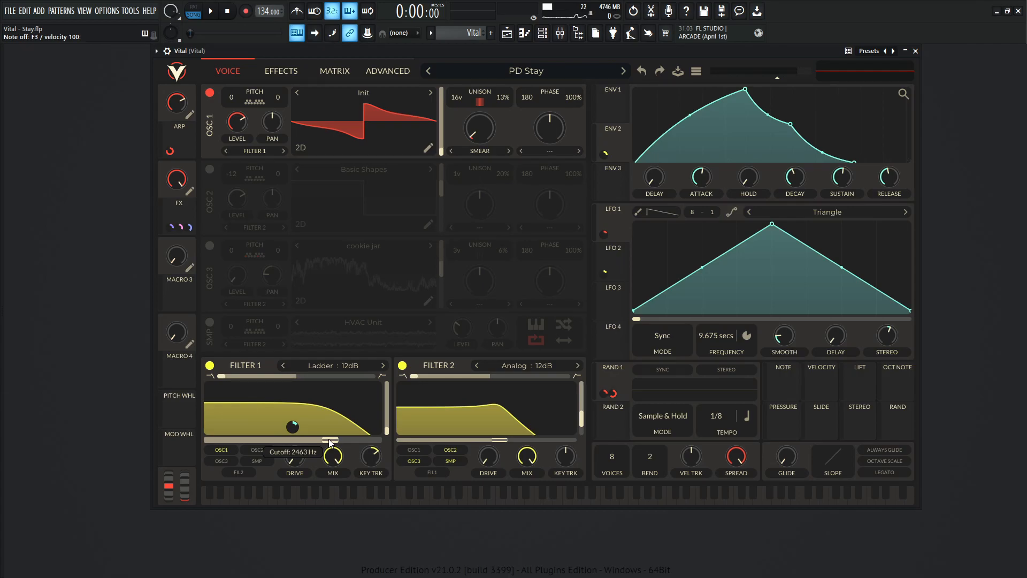
mouse_move(292, 424)
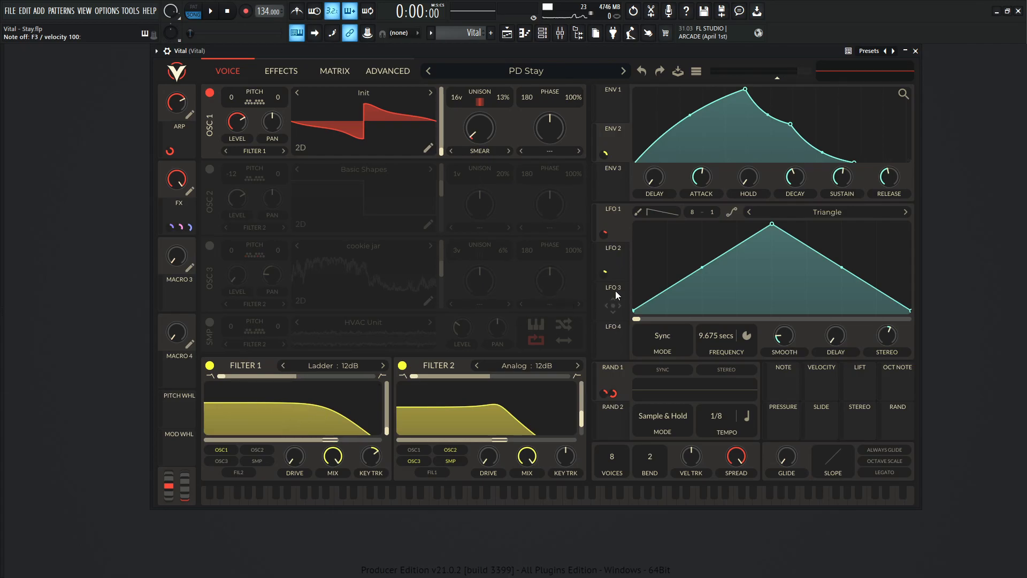
Step: Show LFO 2, which modulates Filter 1's cutoff, and switch oscillator 2, oscillator 3 and the sampler back on
click(616, 267)
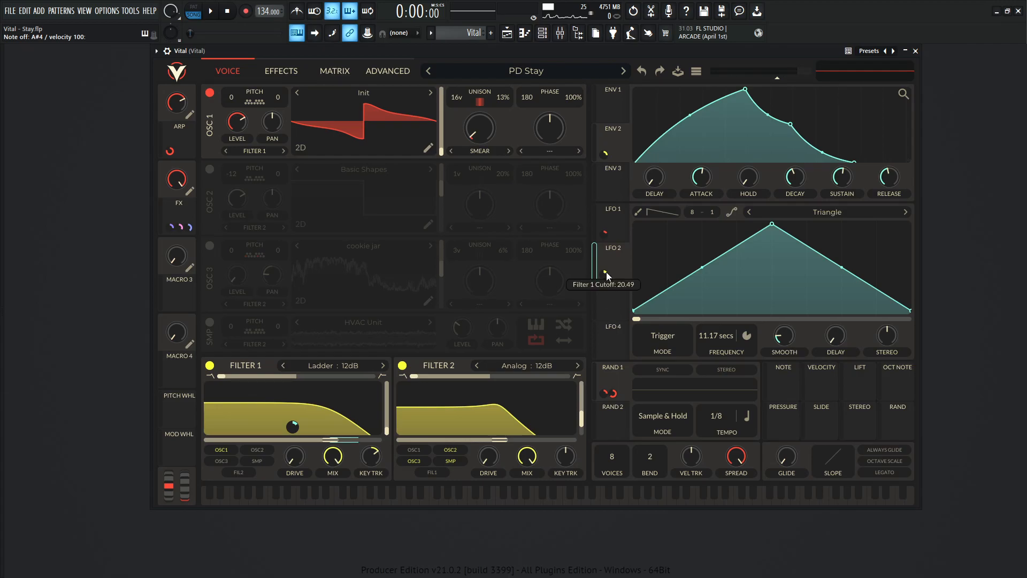
click(209, 170)
click(210, 246)
click(209, 322)
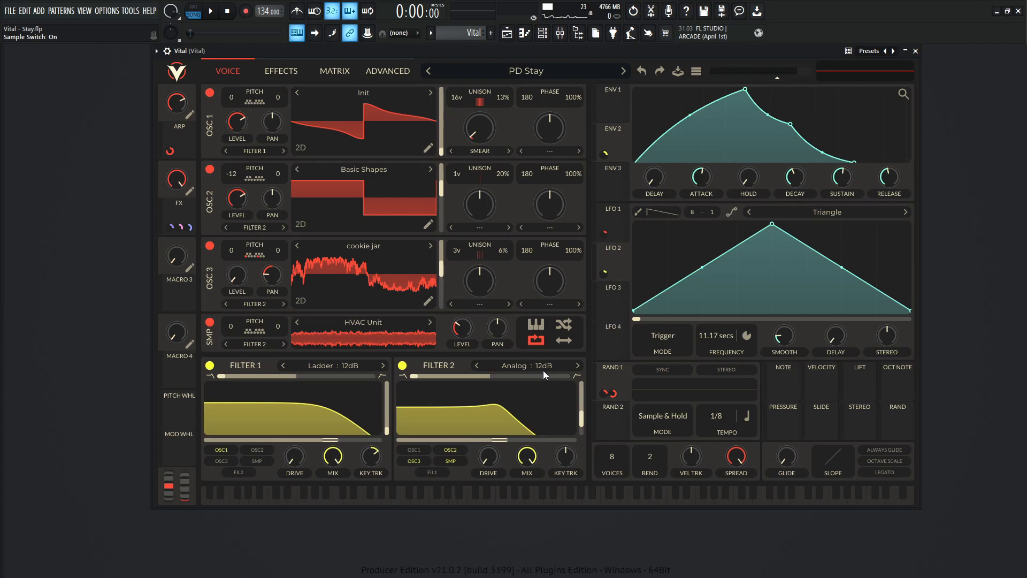
Step: Inspect Filter 2's resonance and cutoff modulation, and check Envelope 2's attack, decay and sustain settings
mouse_move(583, 423)
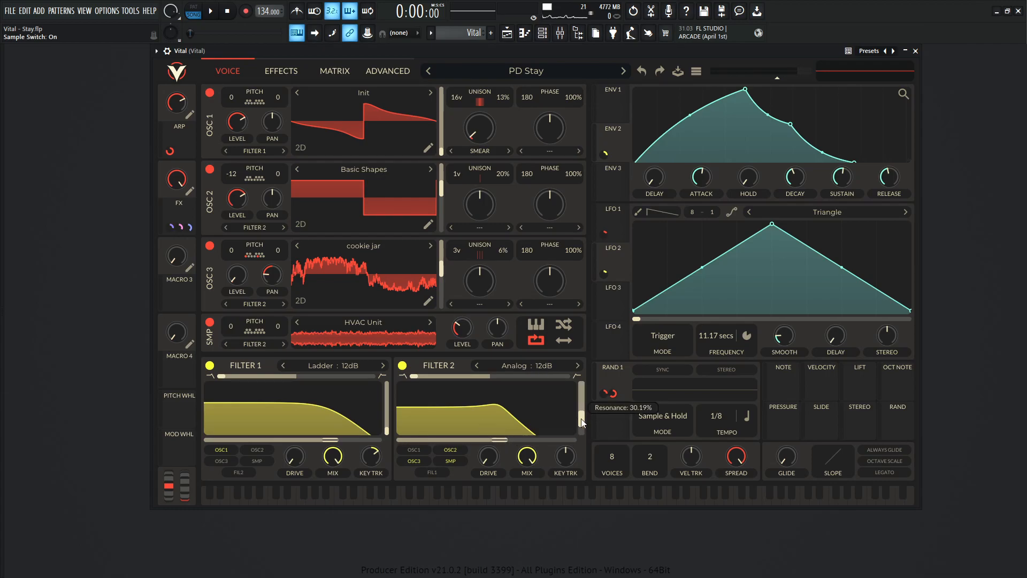
mouse_move(499, 439)
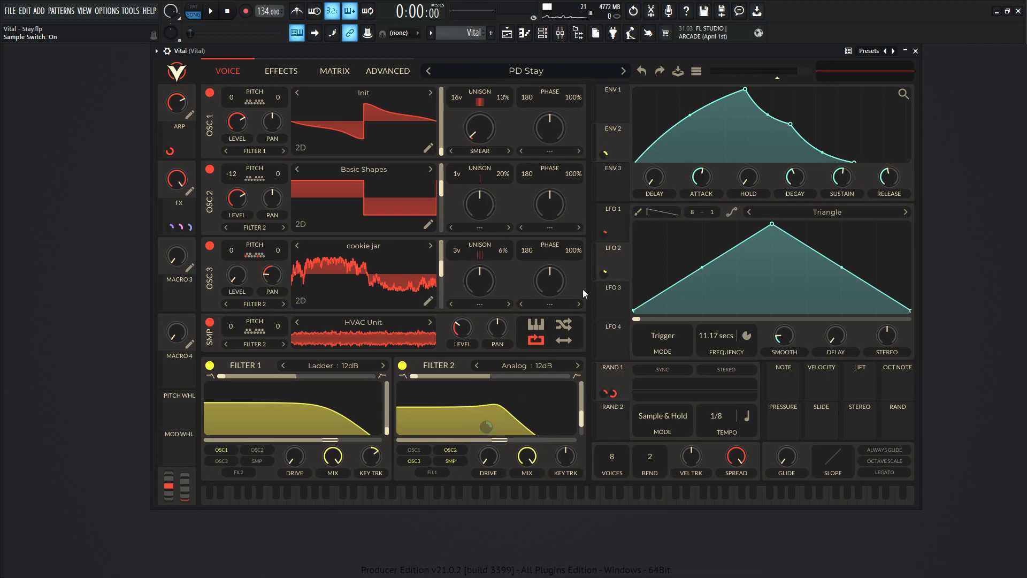
click(615, 109)
click(611, 128)
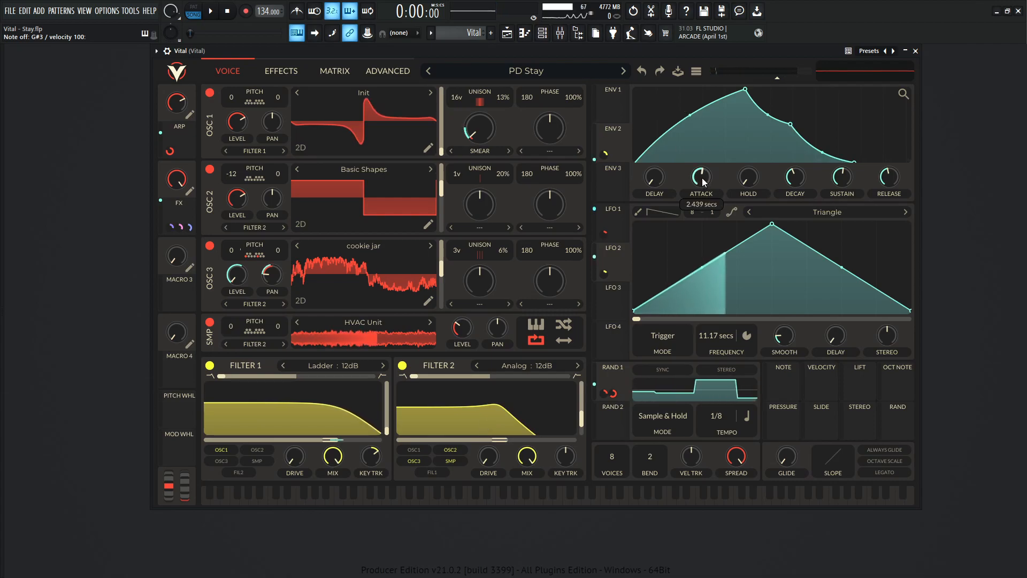
mouse_move(703, 182)
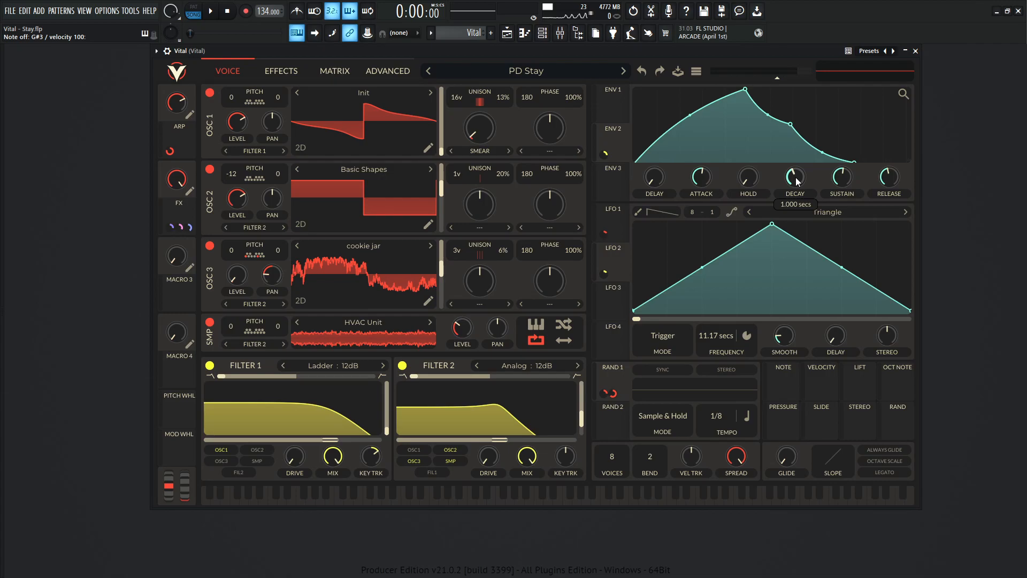
mouse_move(844, 182)
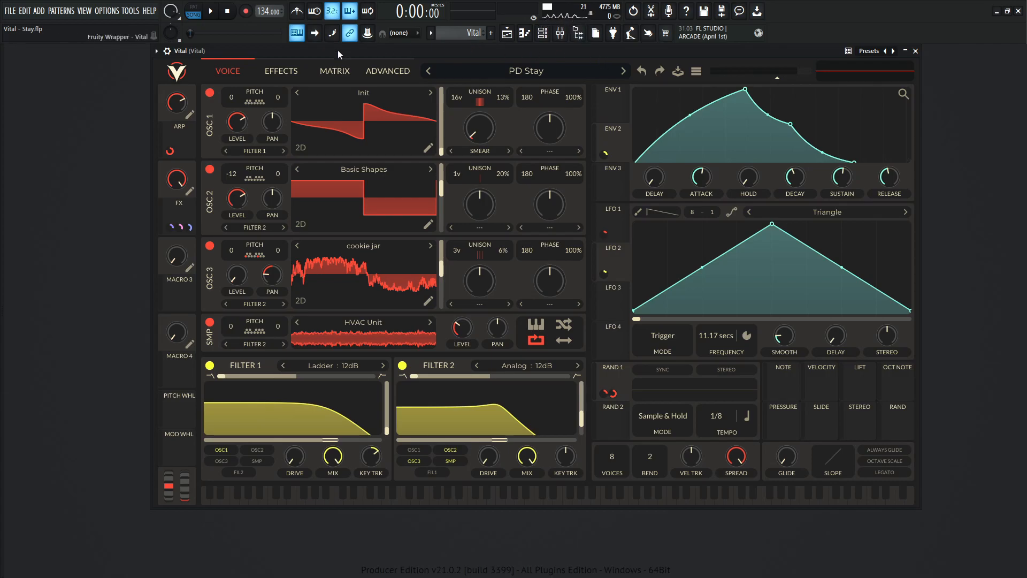
Step: Enable the chorus effect and inspect its feedback, the modulation on its mix, and its two delay settings
click(286, 72)
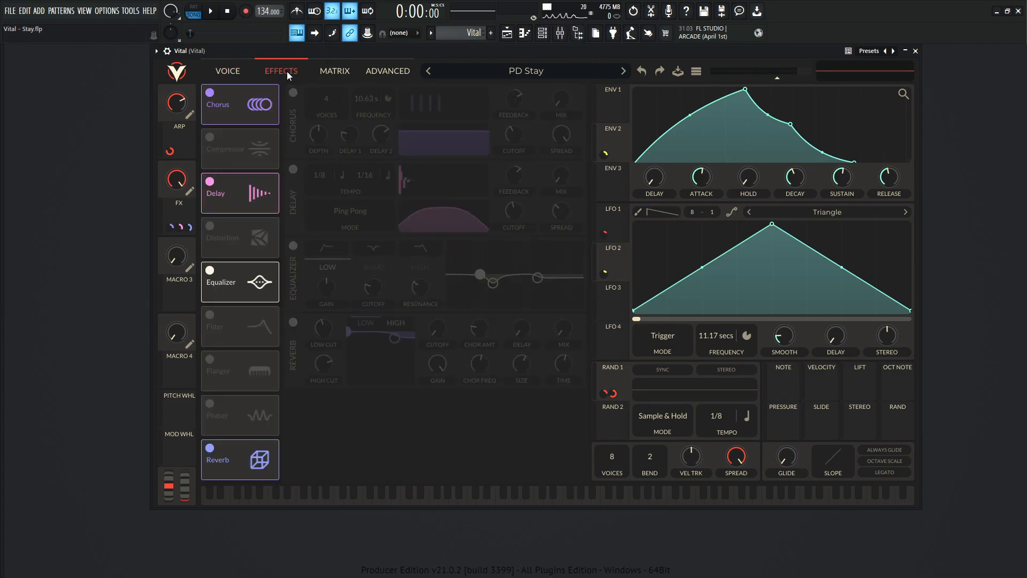
click(293, 93)
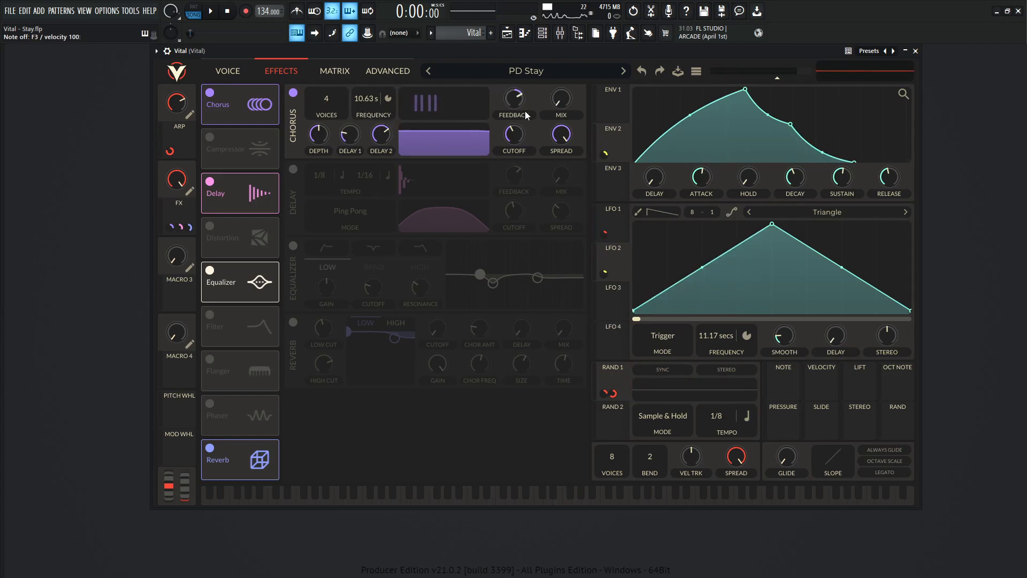
mouse_move(515, 103)
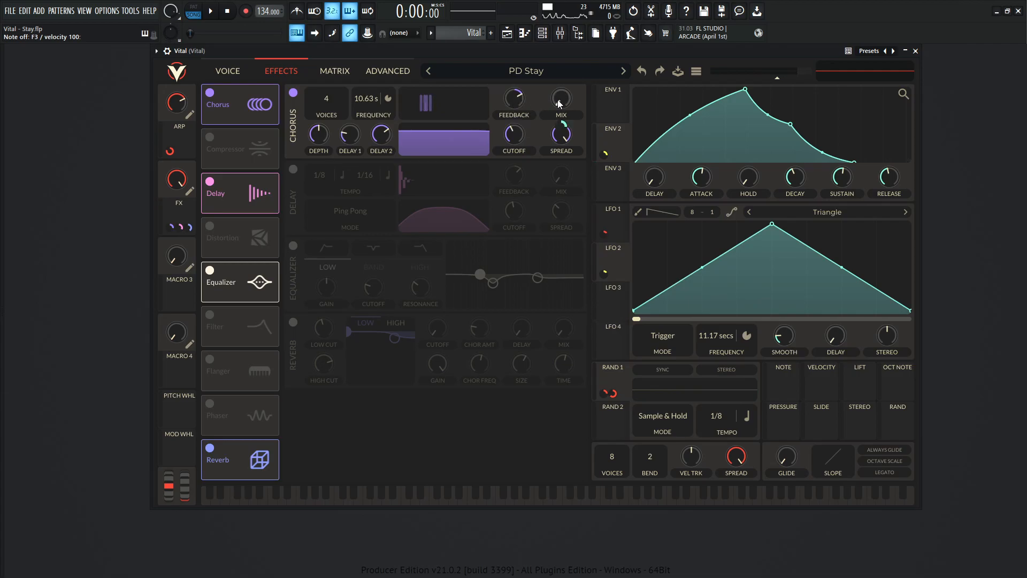
mouse_move(564, 126)
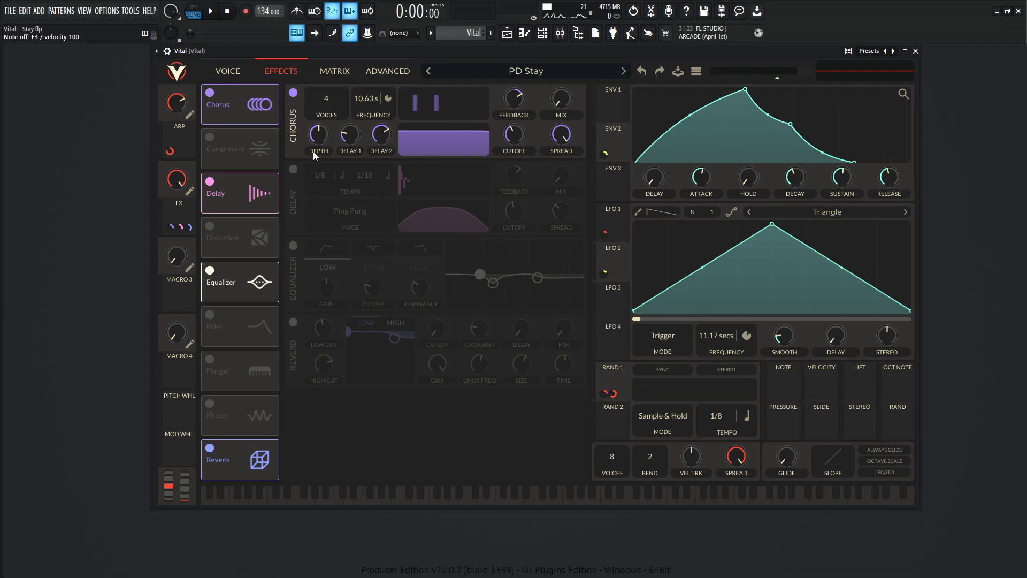
mouse_move(350, 139)
mouse_move(383, 138)
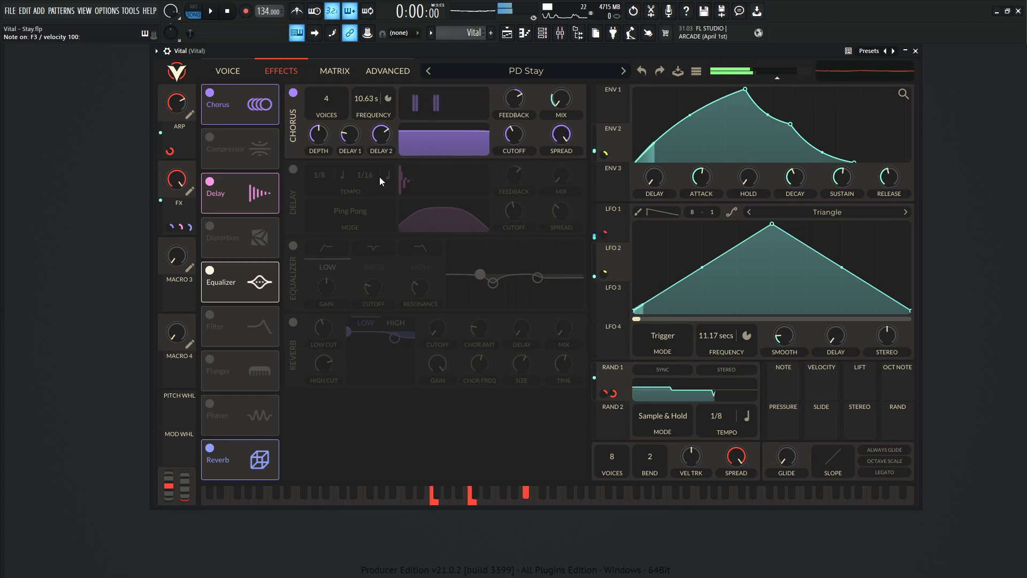
Step: Enable the Ping Pong delay effect alongside the chorus and play a few chords to audition it
click(294, 169)
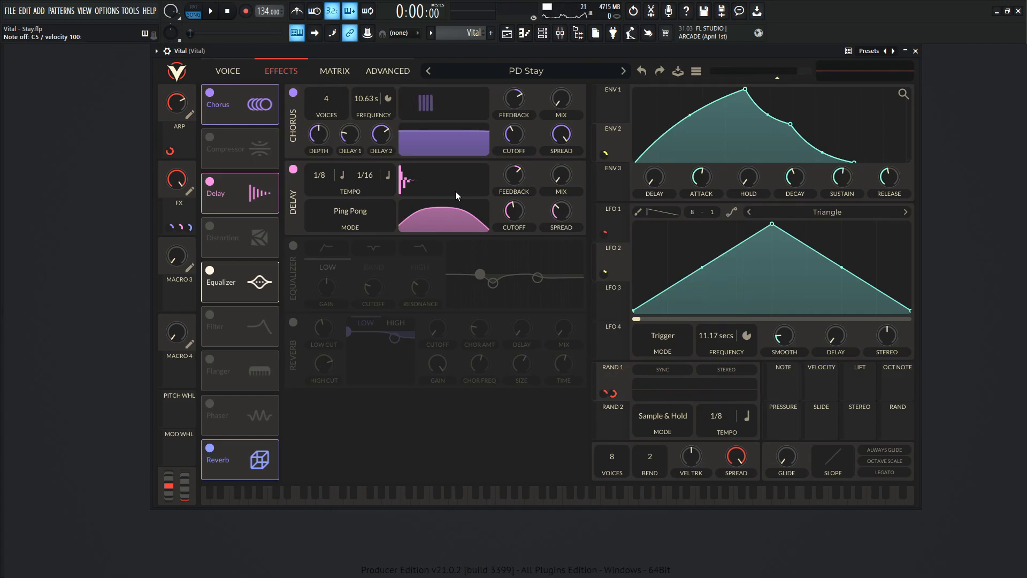
key(z)
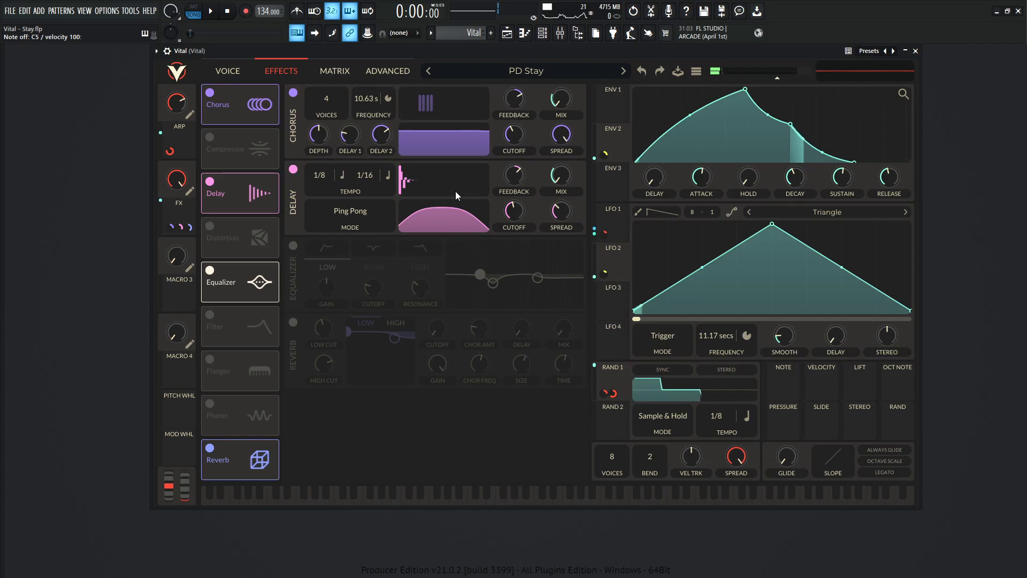
key(b)
key(q)
key(e)
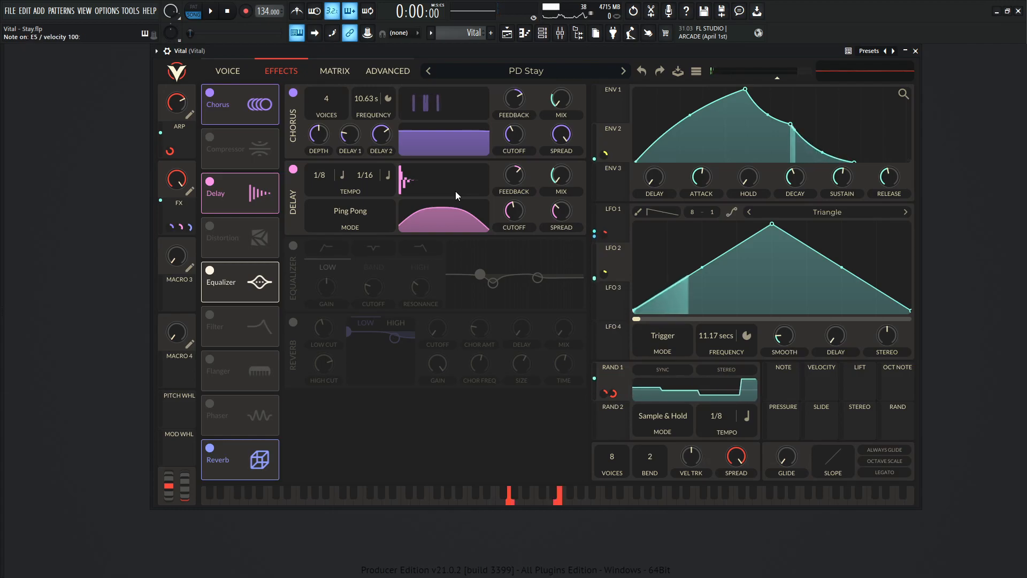
key(n)
key(q)
key(r)
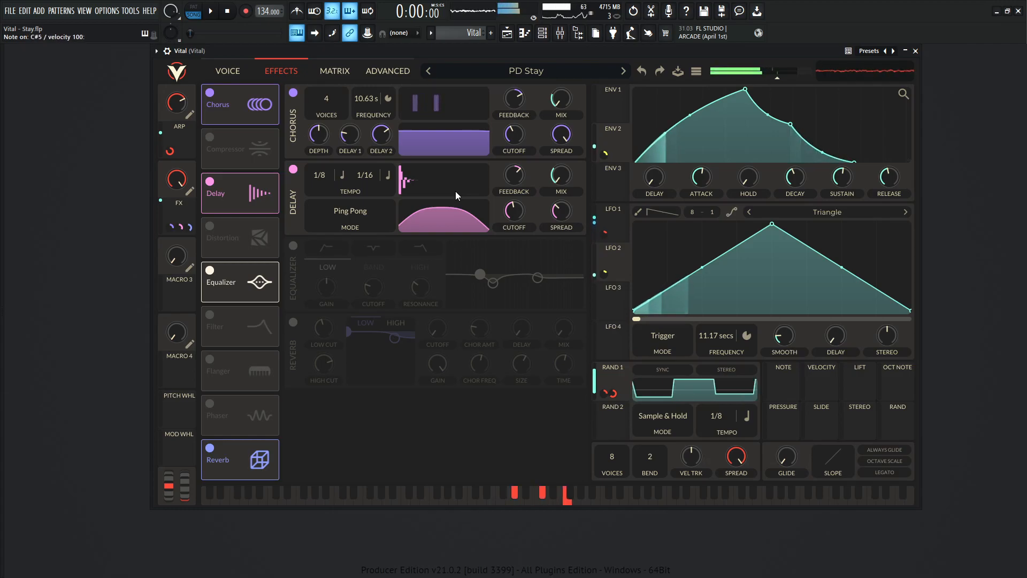
Step: Inspect the delay's feedback, the Macro 2 modulation on its mix, and its cutoff
mouse_move(514, 178)
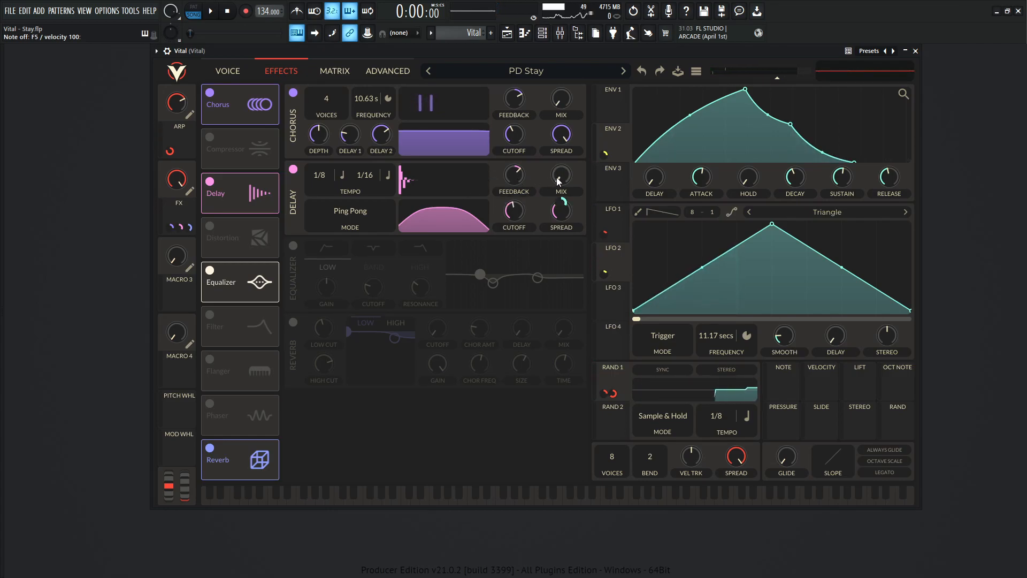
mouse_move(564, 205)
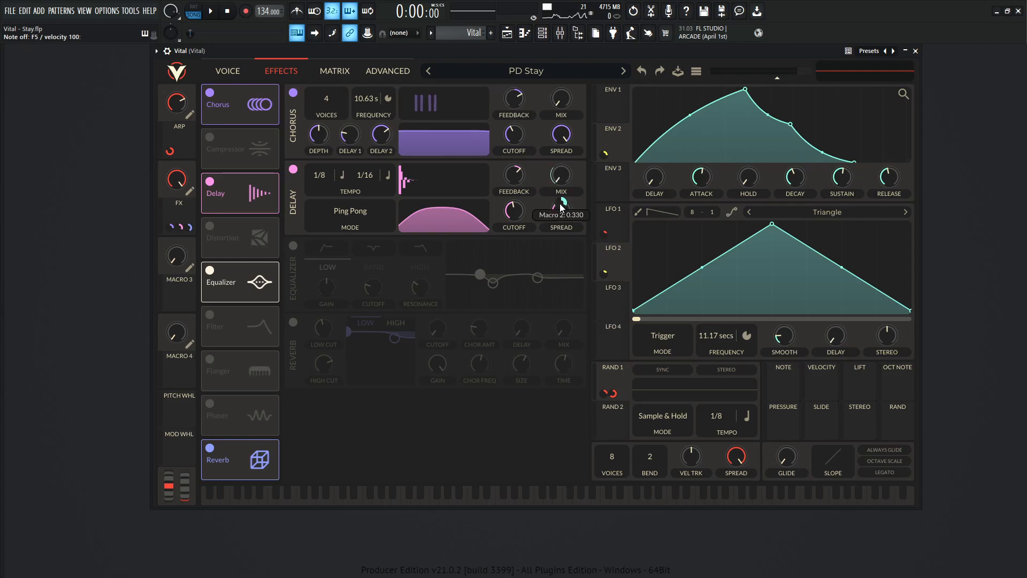
mouse_move(515, 218)
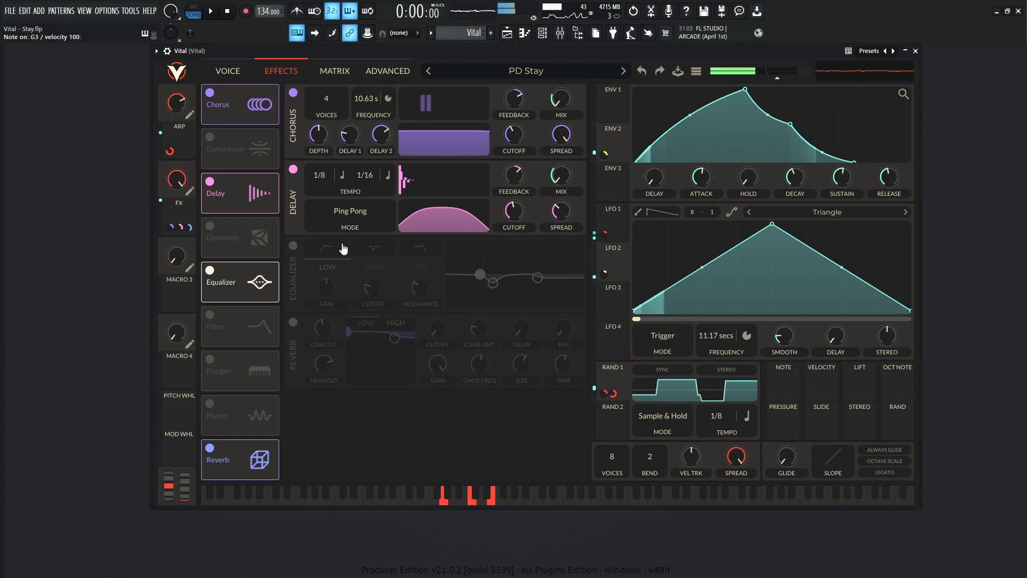
Step: Enable the equalizer, inspect the gain and cutoff of its middle band, and select its high band
click(293, 246)
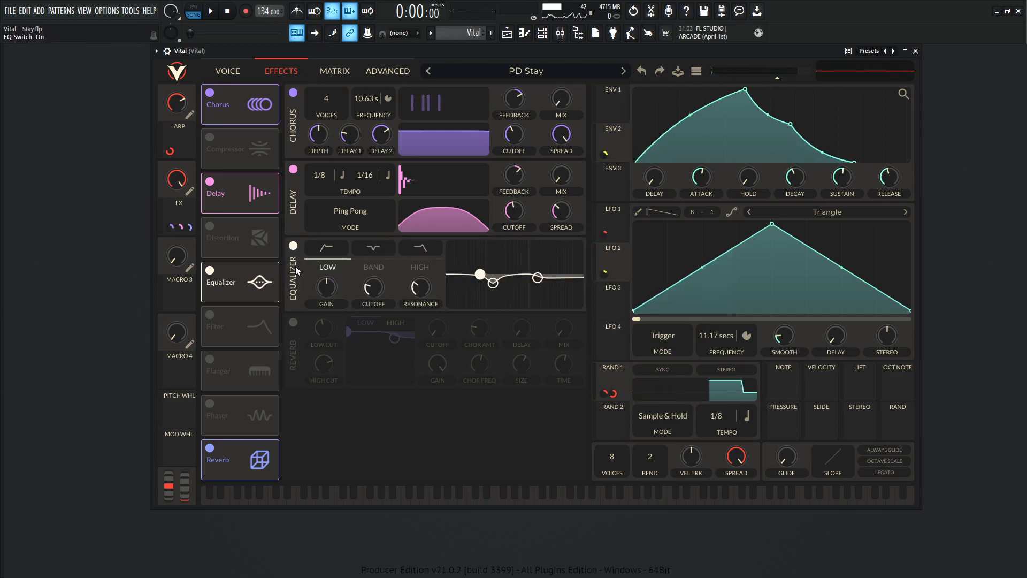
click(492, 282)
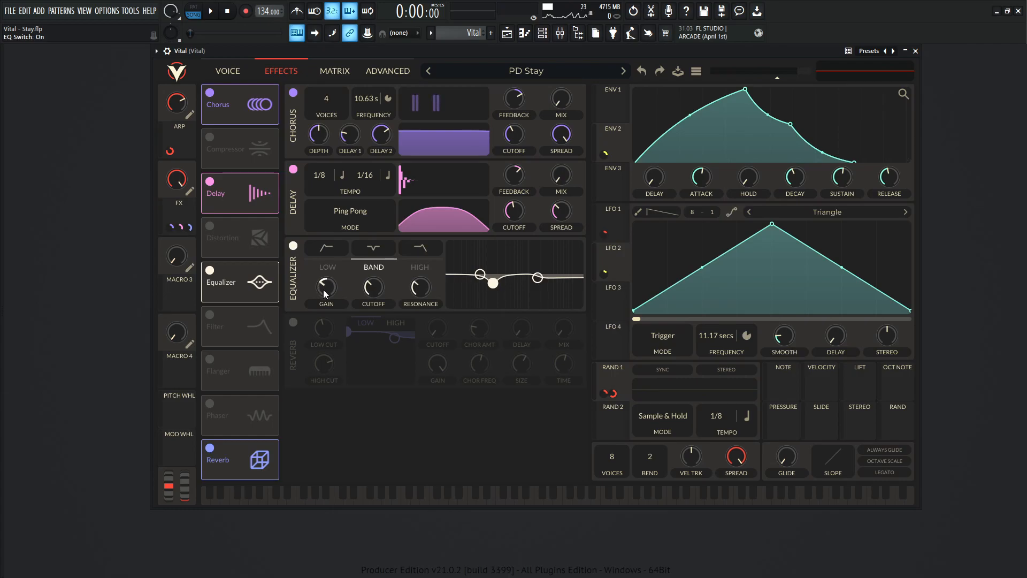
mouse_move(375, 290)
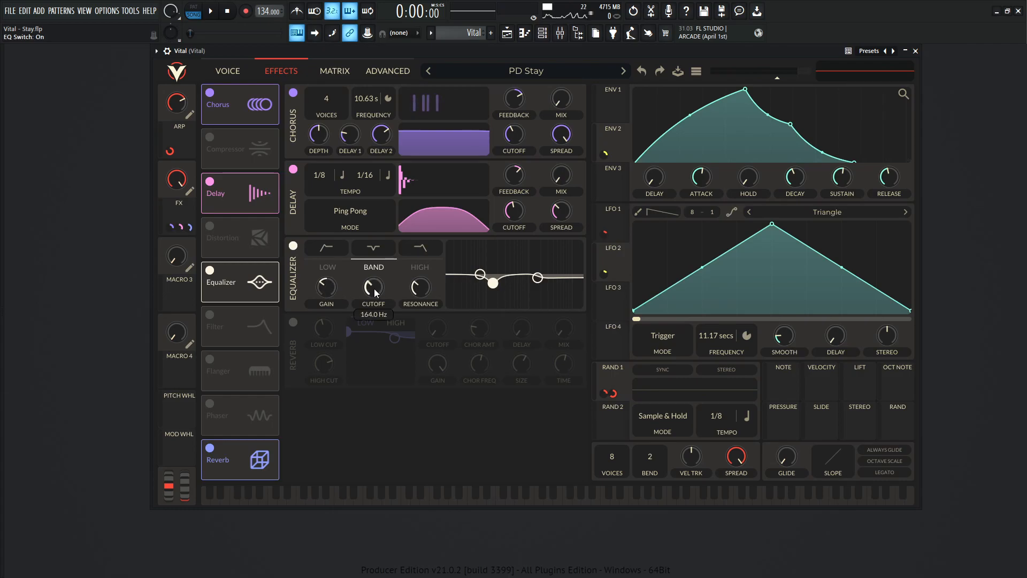
mouse_move(326, 289)
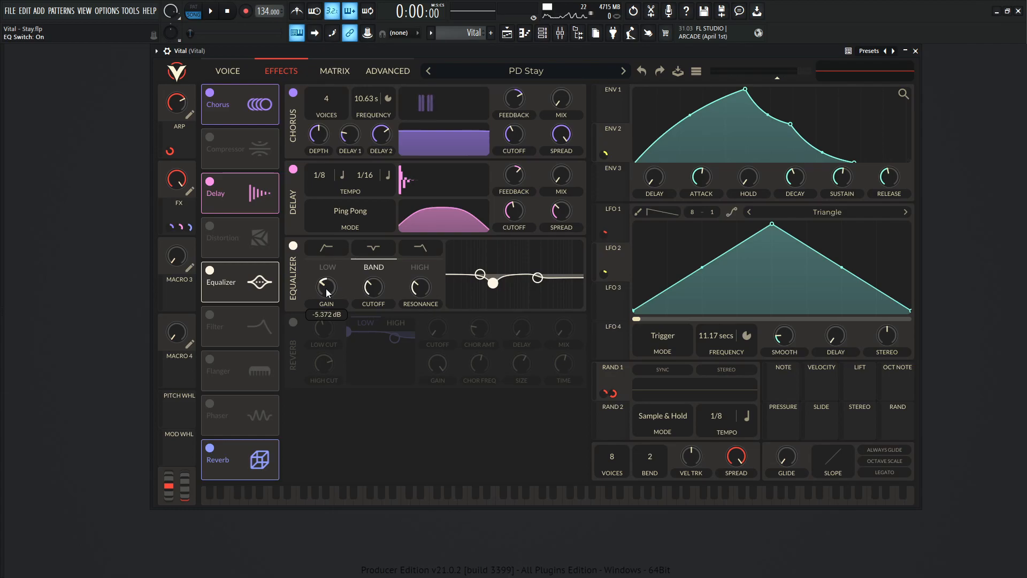
click(537, 279)
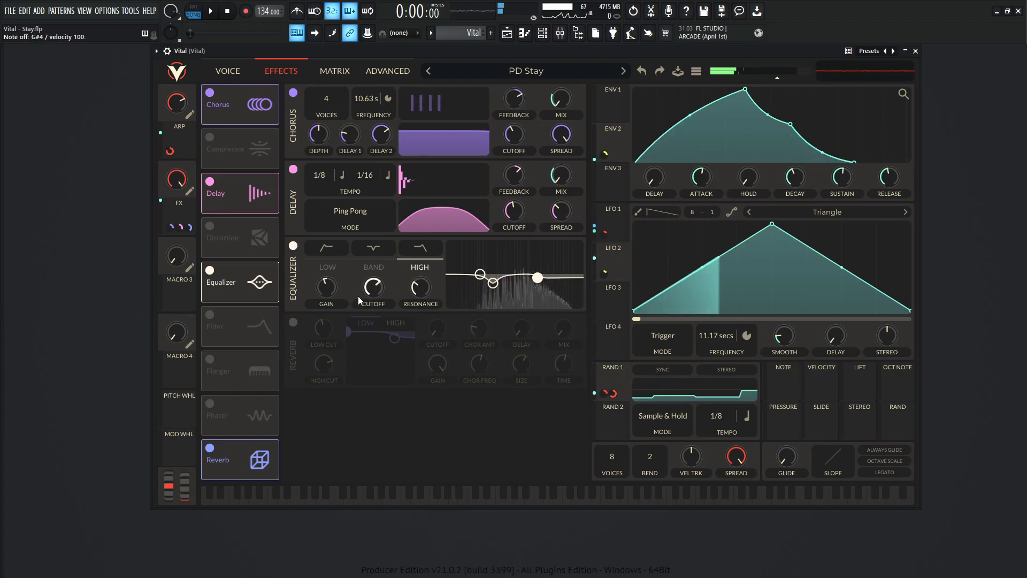
Step: Enable the reverb, inspect its low and high cut, and reset the reverb's low cutoff to 0 semitones
click(293, 322)
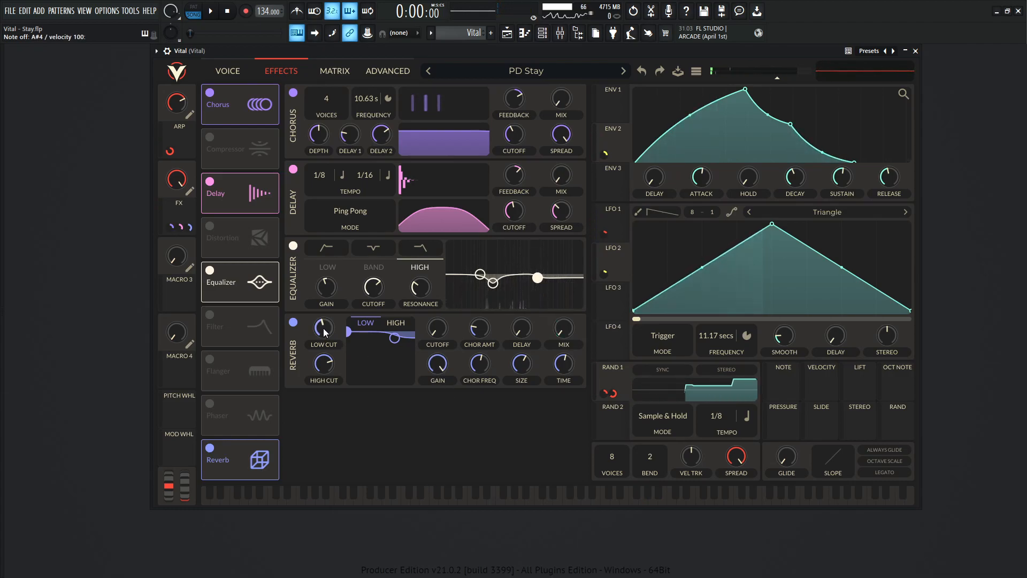
mouse_move(324, 329)
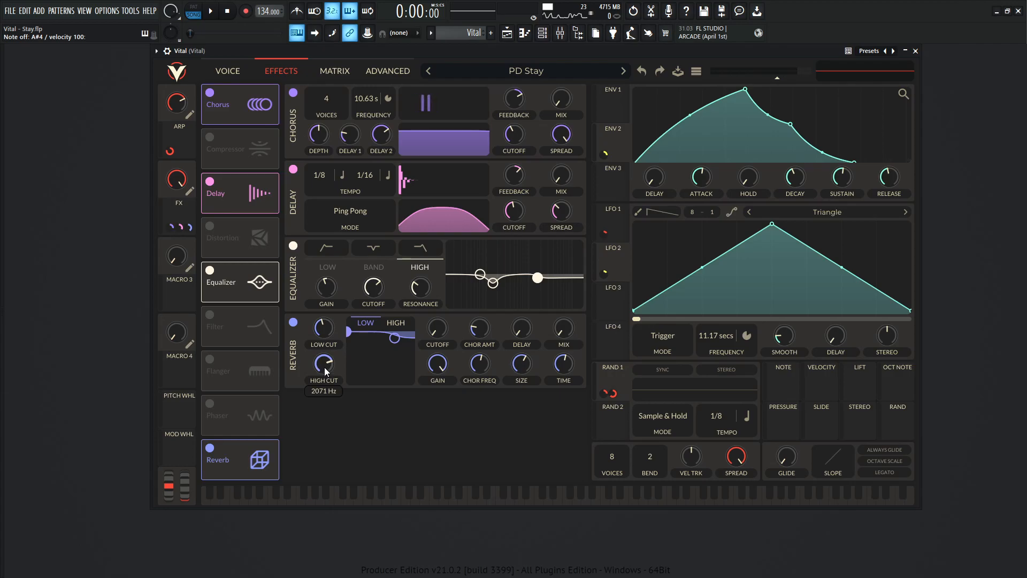
double_click(439, 331)
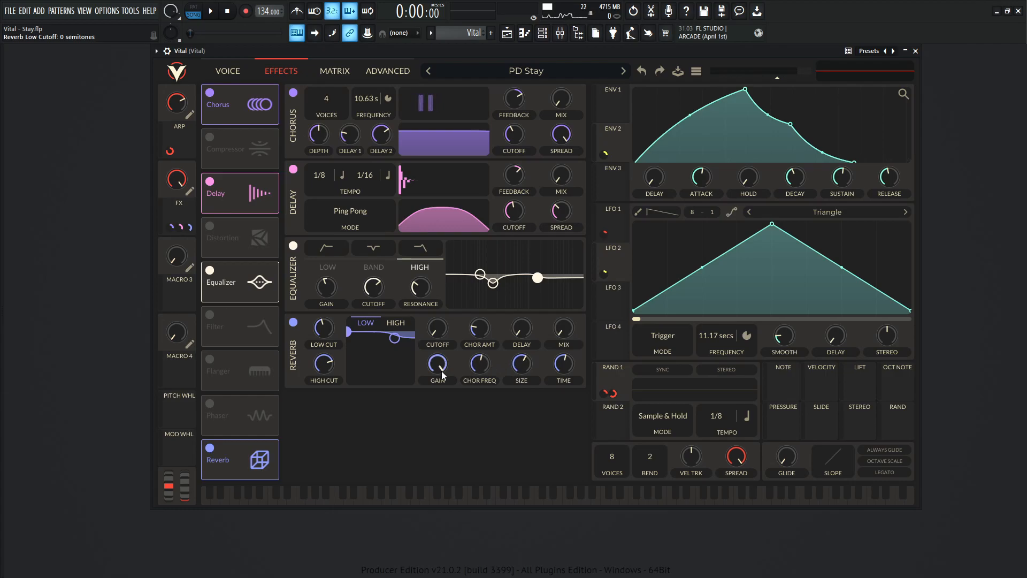
Step: Play a series of chords to audition the preset with chorus, delay, equalizer and reverb all active
key(e)
key(q)
key(b)
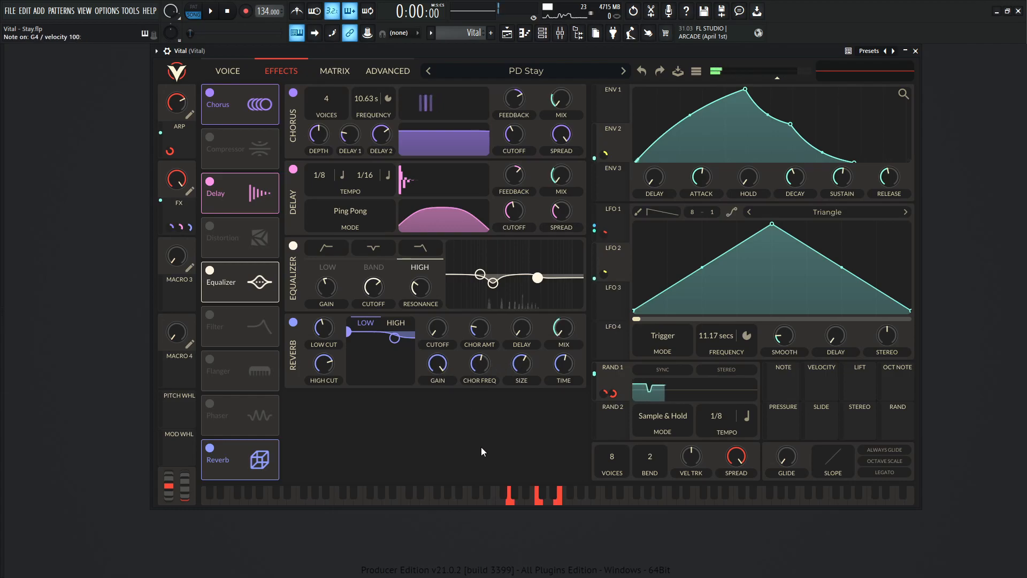
key(r)
key(2)
key(h)
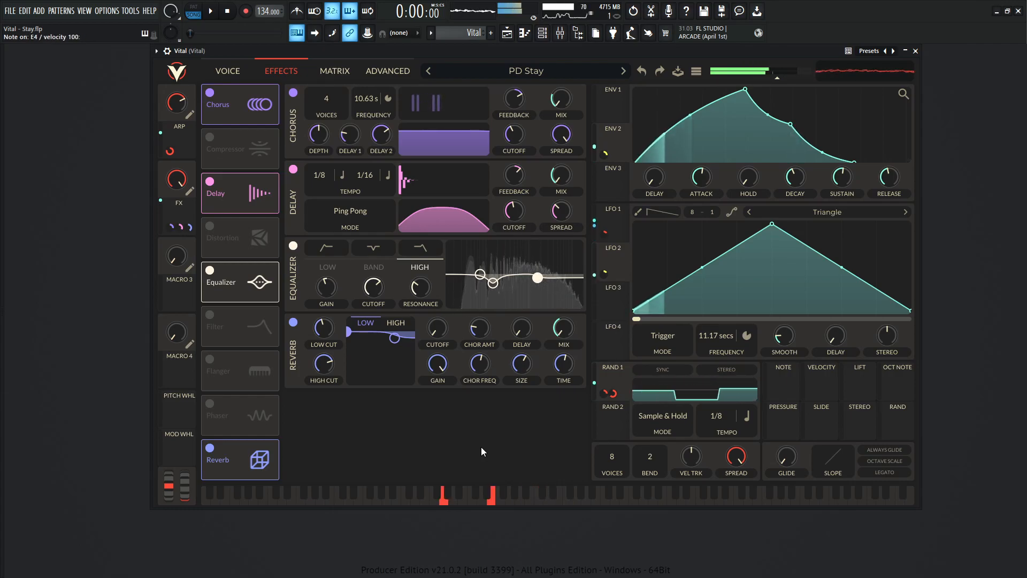
key(2)
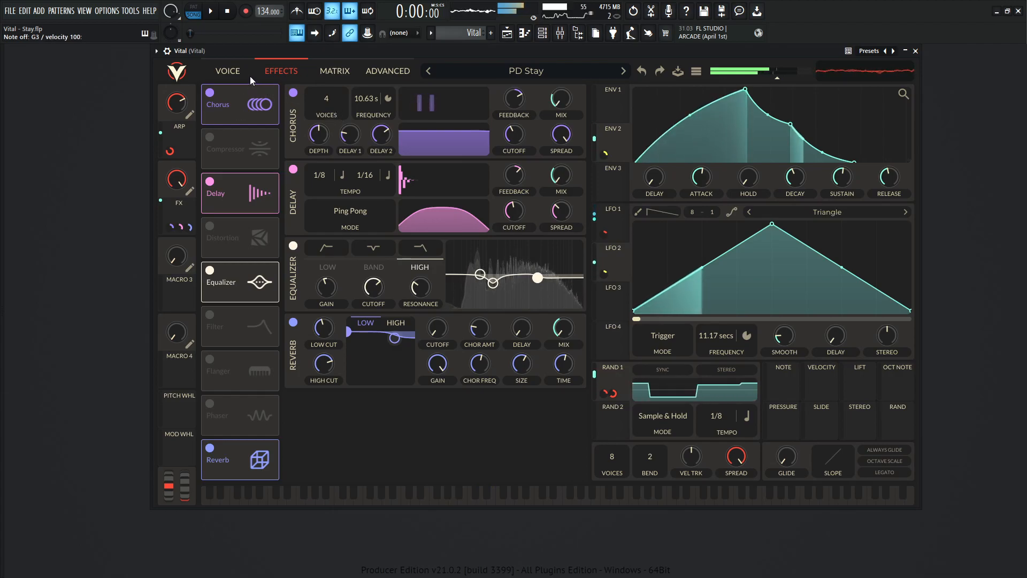
key(b)
key(e)
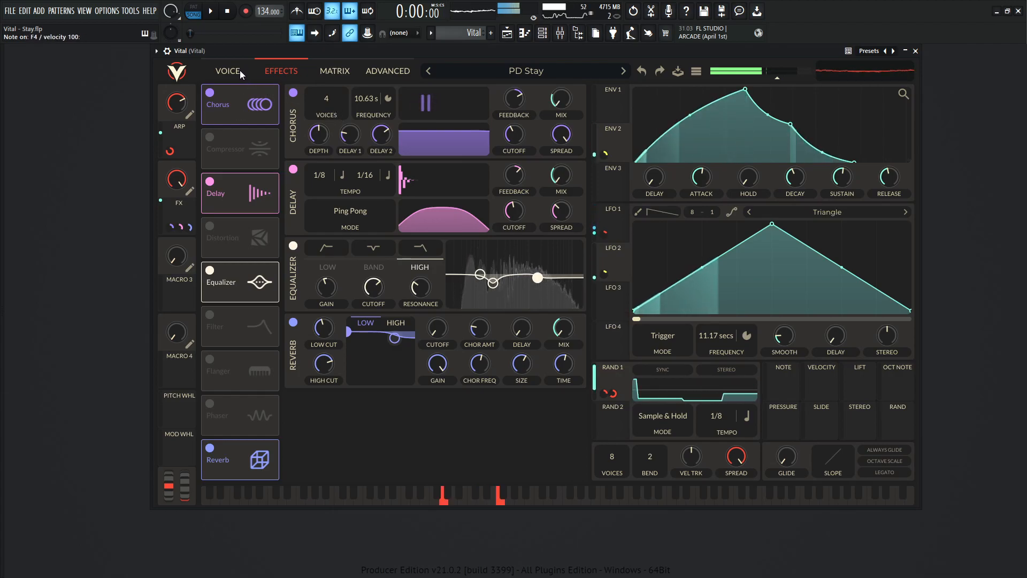
Step: Return to the oscillator view and play chords with the ARP macro turned fully down
click(239, 70)
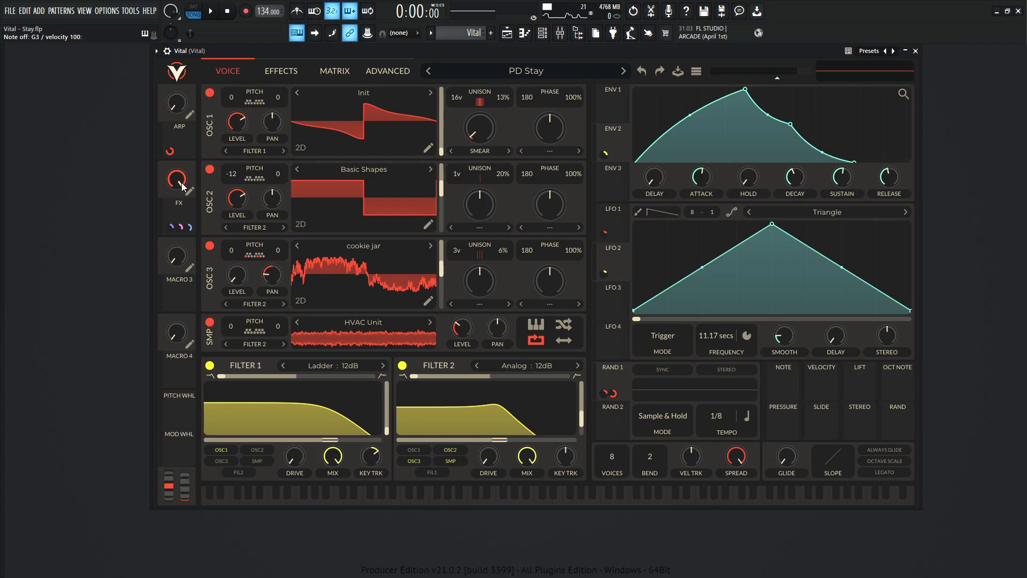
key(v)
key(9)
key(7)
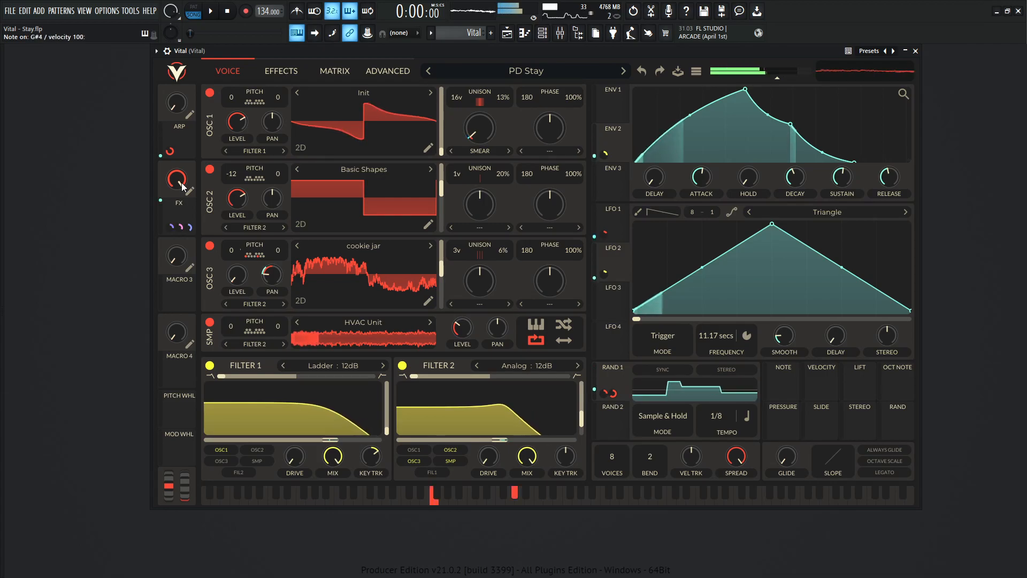
key(9)
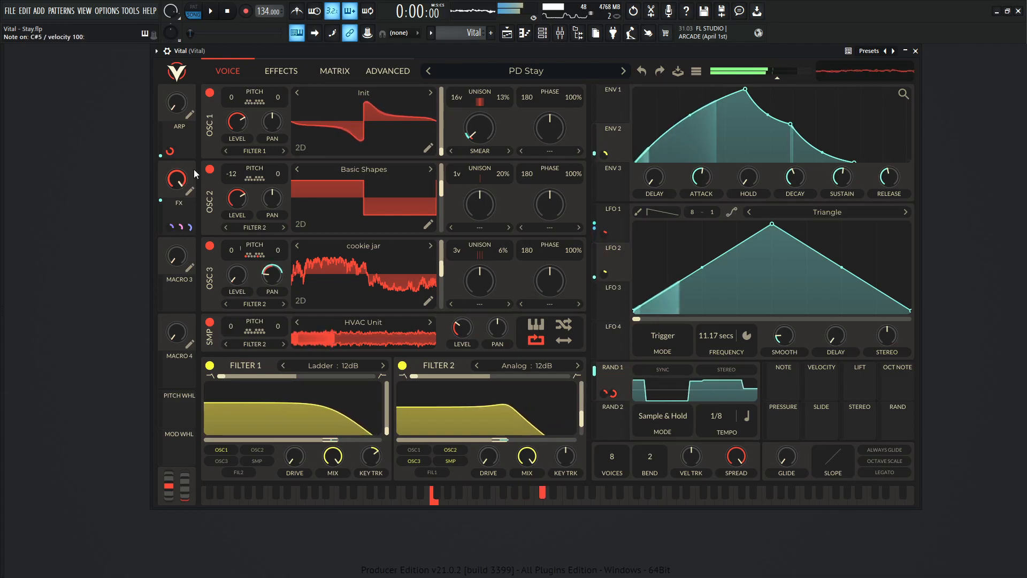
Step: Raise the ARP macro again and adjust it during song playback to about 0.71
drag(176, 102, 181, 66)
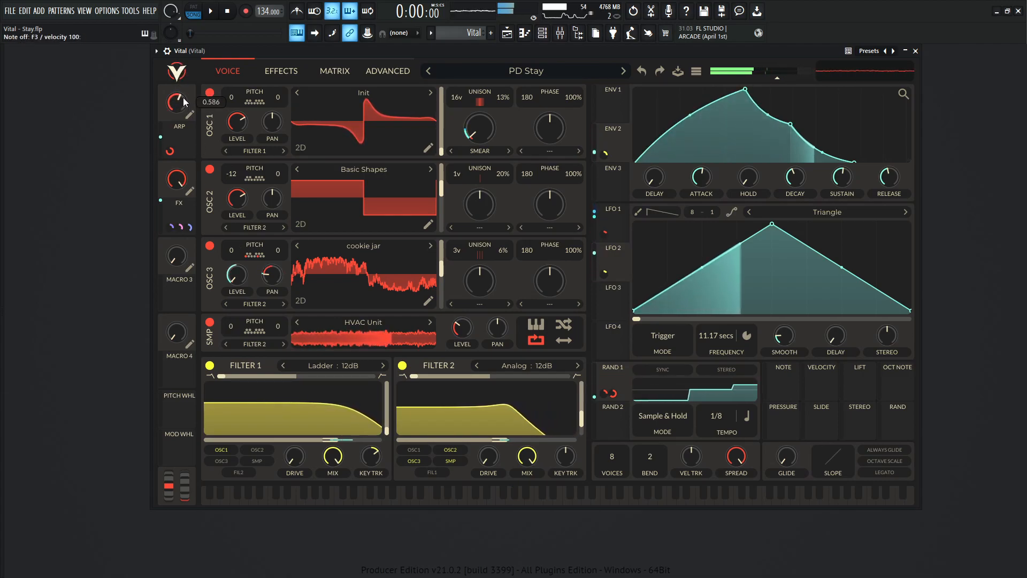
drag(180, 104, 179, 101)
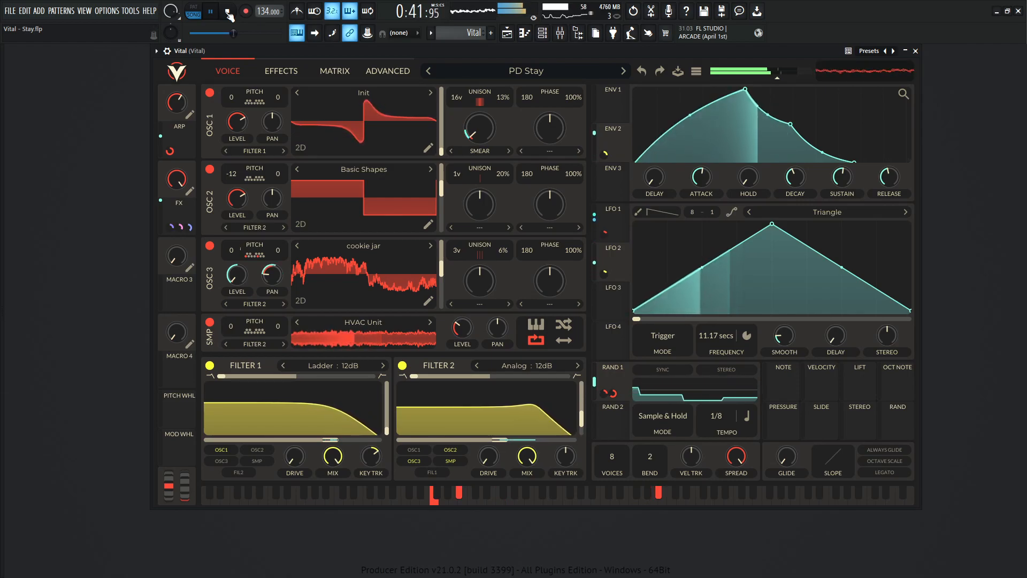
drag(177, 110, 181, 105)
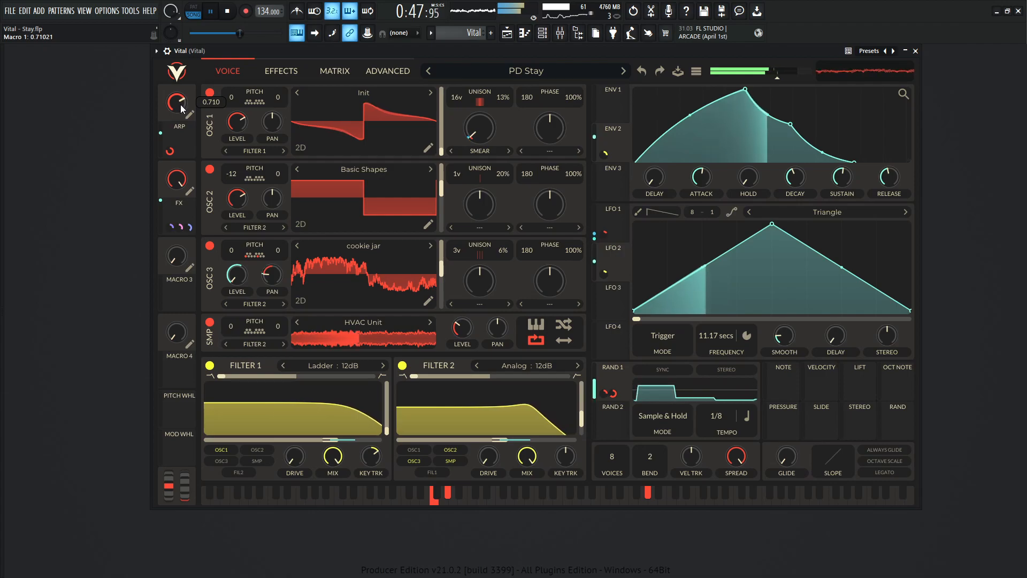